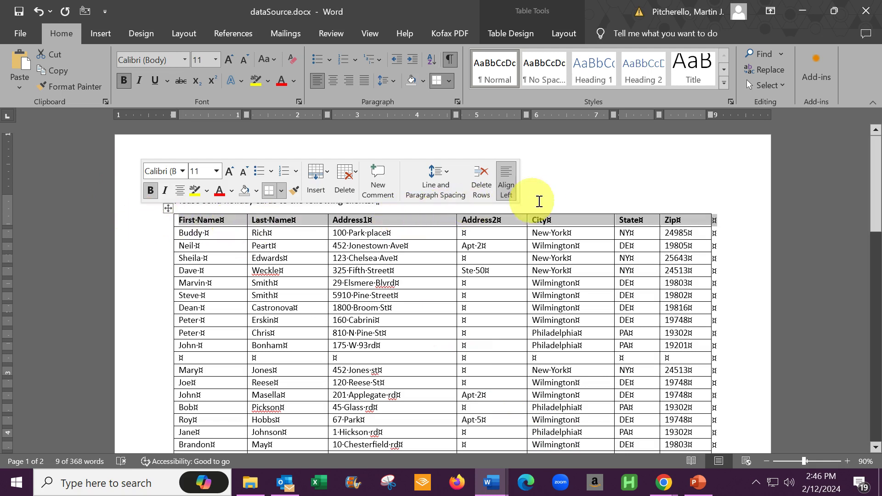
Delete the introductory line "Please send holiday cards to the following clients:" above the table
{"action": "left_click", "coordinate": [196, 237]}
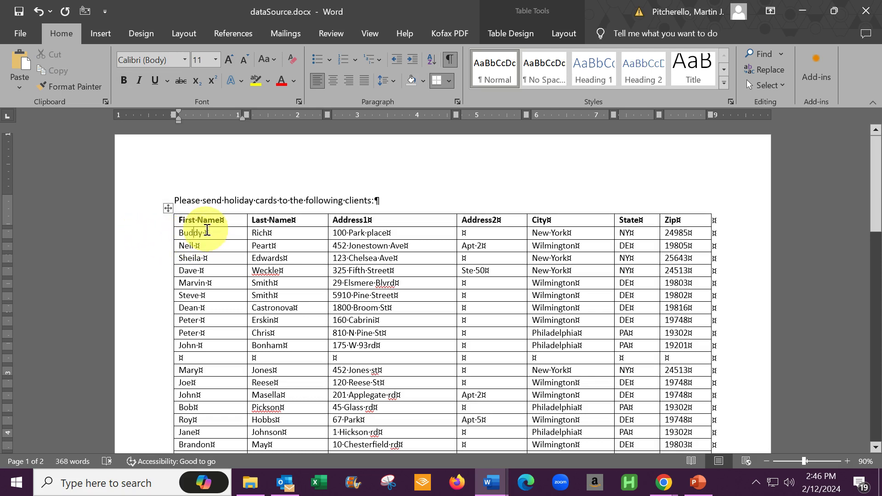
{"action": "mouse_move", "coordinate": [156, 242]}
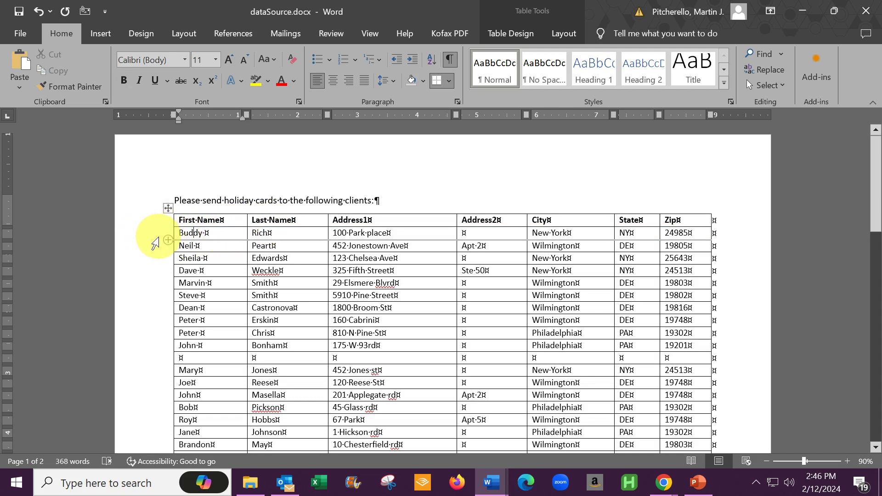
{"action": "left_click", "coordinate": [150, 206]}
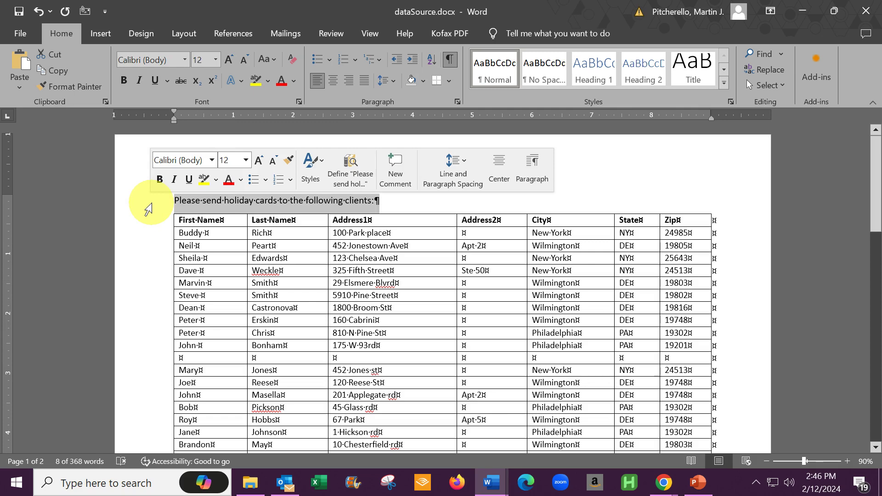
{"action": "key", "text": "Delete"}
{"action": "key", "text": "Delete"}
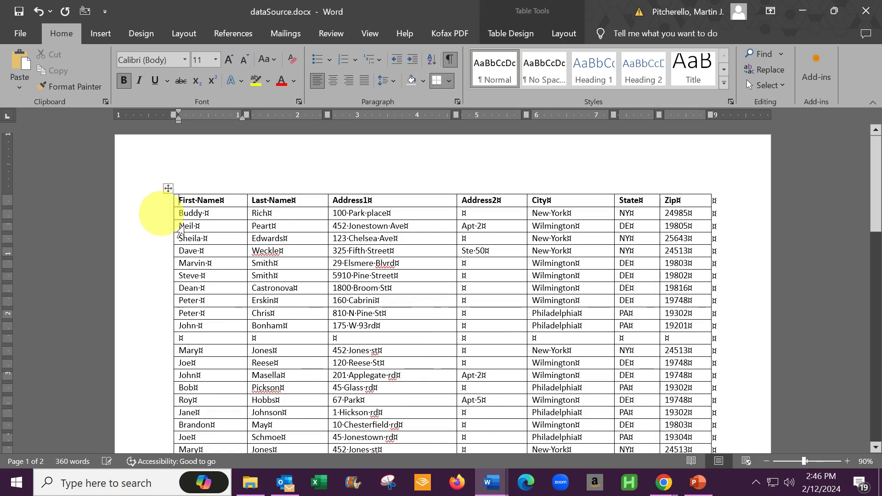
Delete the closing "Thanks" line below the end of the table
{"action": "scroll", "coordinate": [305, 230], "scroll_direction": "down", "scroll_amount": 15}
{"action": "scroll", "coordinate": [319, 251], "scroll_direction": "down", "scroll_amount": 4}
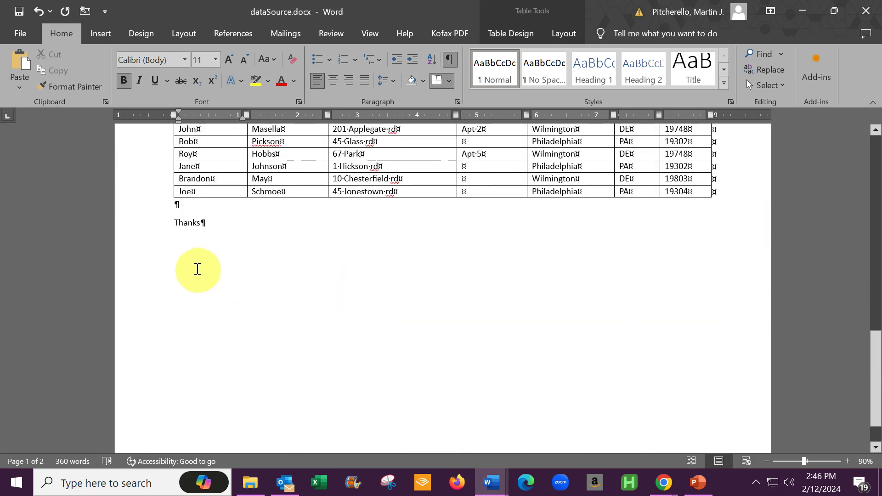
{"action": "left_click", "coordinate": [152, 227]}
{"action": "key", "text": "Delete"}
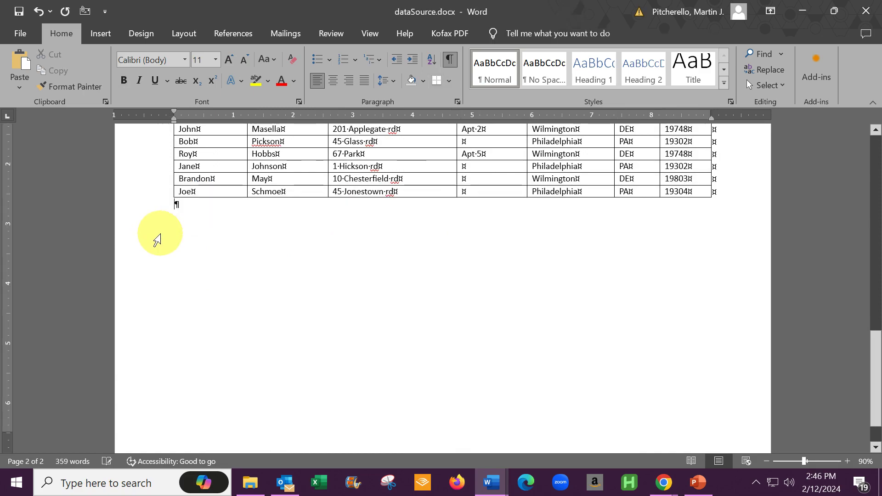
Delete the blank row in the middle of the client table
{"action": "scroll", "coordinate": [184, 244], "scroll_direction": "up", "scroll_amount": 12}
{"action": "scroll", "coordinate": [201, 253], "scroll_direction": "up", "scroll_amount": 4}
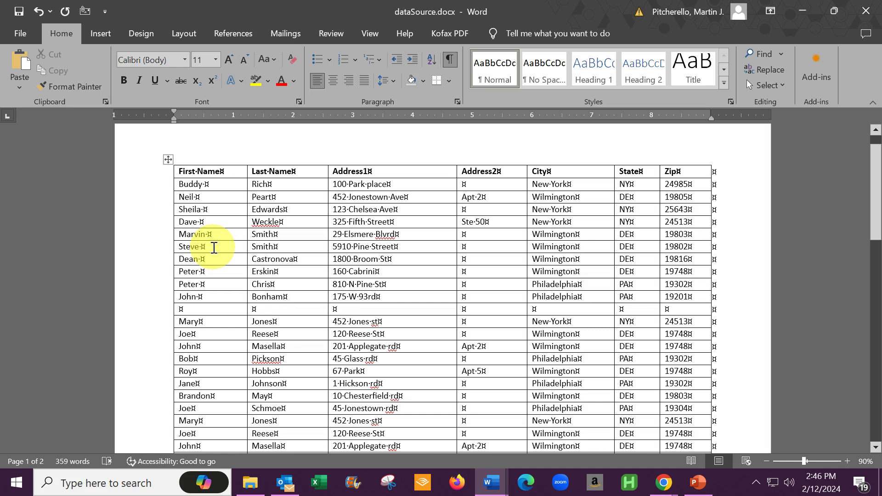
{"action": "scroll", "coordinate": [240, 286], "scroll_direction": "down", "scroll_amount": 1}
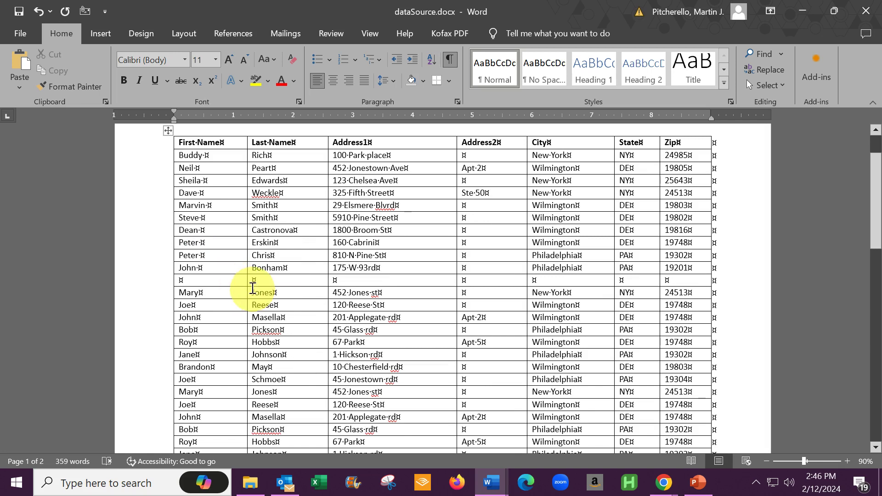
{"action": "left_click", "coordinate": [146, 284]}
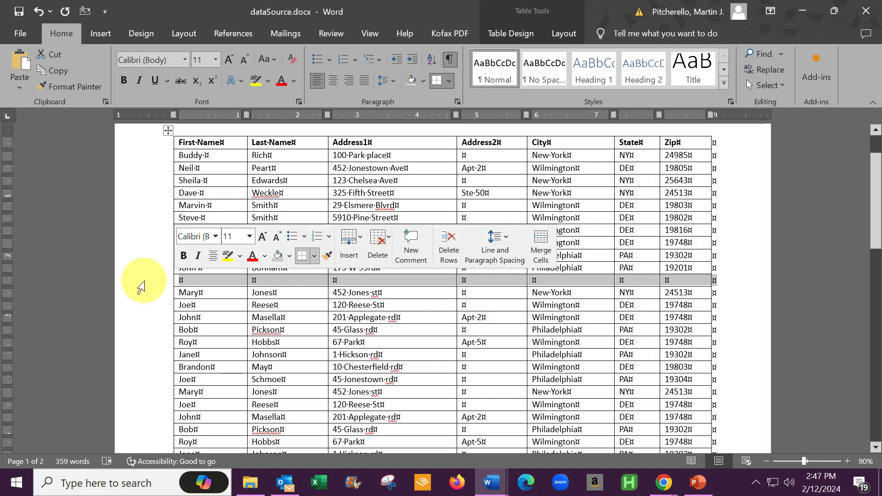
{"action": "right_click", "coordinate": [231, 278]}
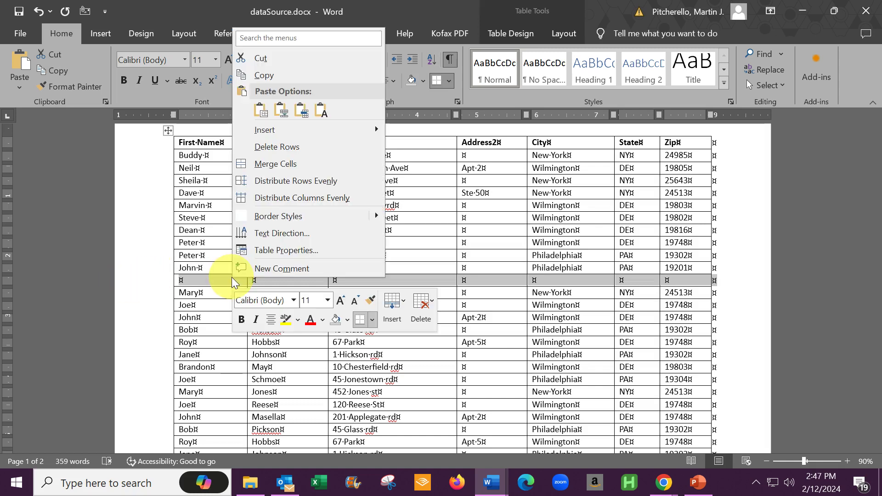
{"action": "left_click", "coordinate": [308, 153]}
Select the whole client table and check down to page 2 whether every row is part of it
{"action": "scroll", "coordinate": [367, 313], "scroll_direction": "up", "scroll_amount": 2}
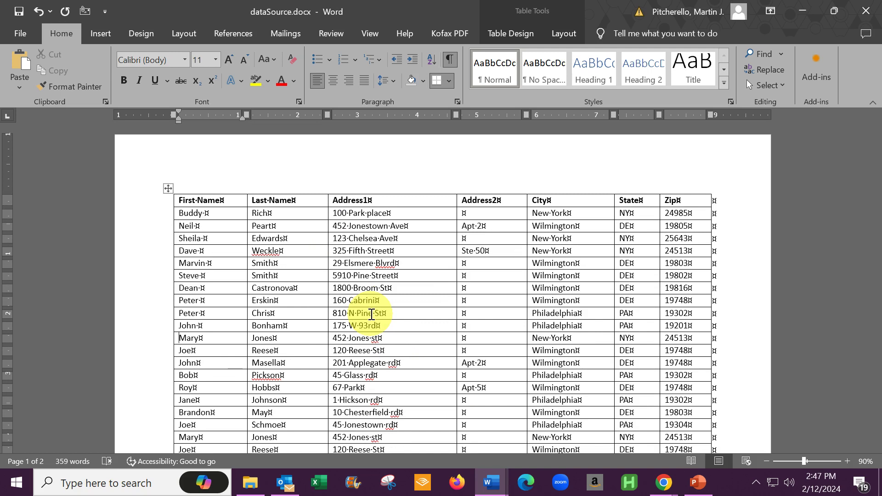
{"action": "left_click", "coordinate": [168, 189]}
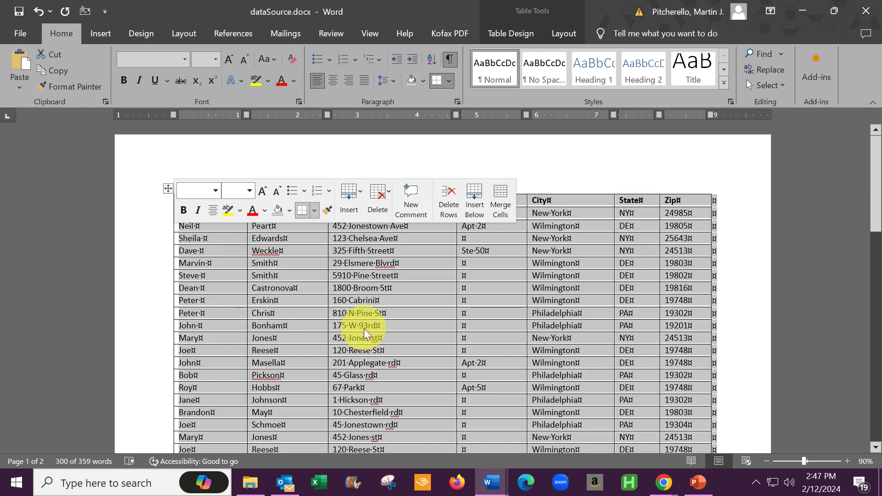
{"action": "scroll", "coordinate": [388, 306], "scroll_direction": "down", "scroll_amount": 4}
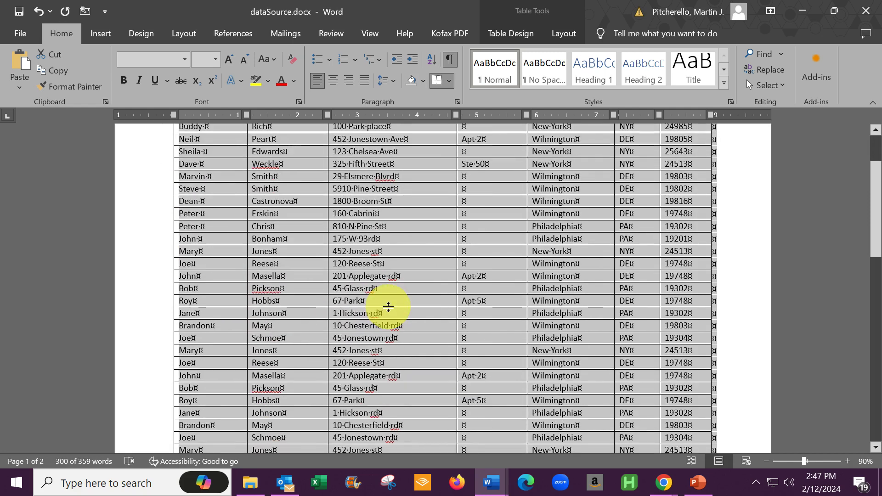
{"action": "scroll", "coordinate": [388, 307], "scroll_direction": "down", "scroll_amount": 1}
{"action": "scroll", "coordinate": [388, 307], "scroll_direction": "down", "scroll_amount": 2}
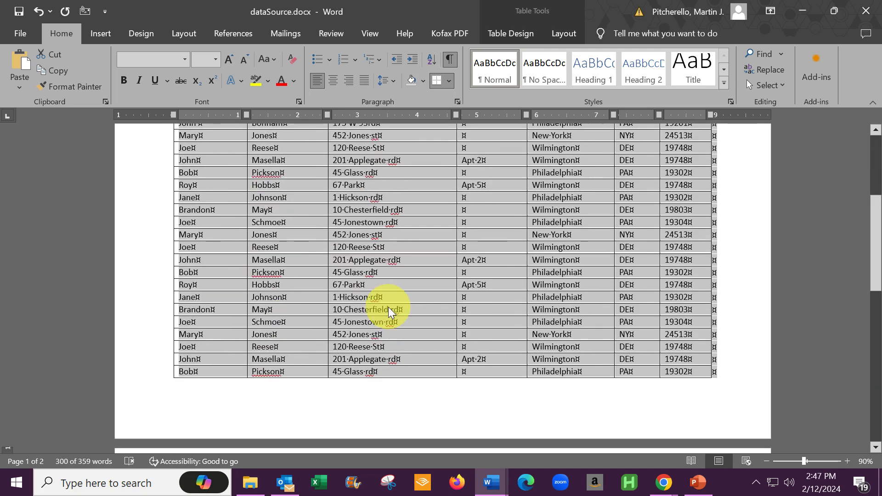
{"action": "scroll", "coordinate": [388, 307], "scroll_direction": "down", "scroll_amount": 3}
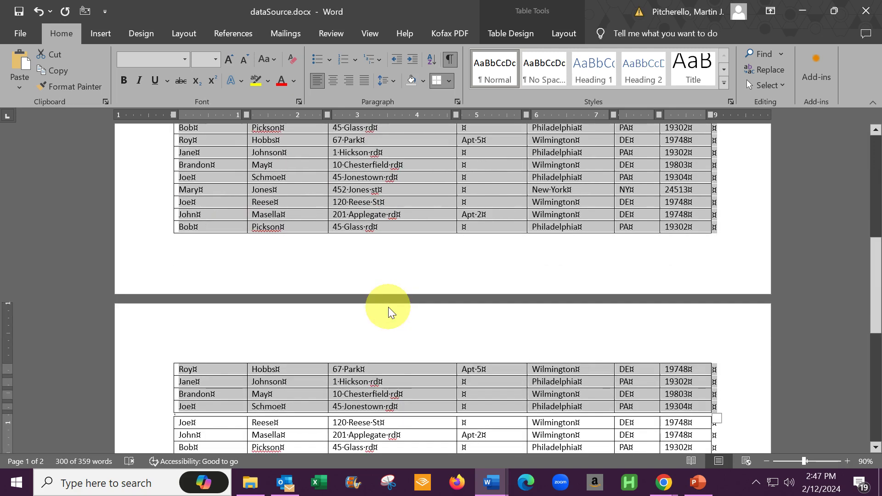
{"action": "scroll", "coordinate": [389, 308], "scroll_direction": "down", "scroll_amount": 2}
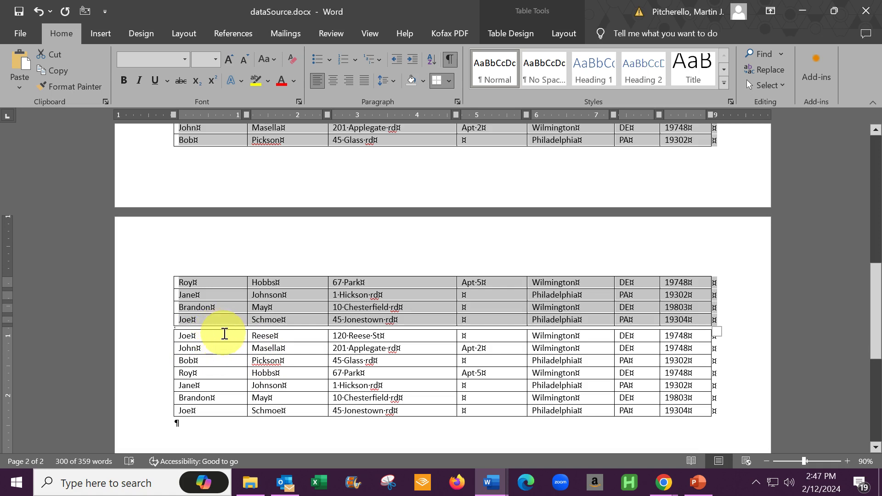
Delete the separate second table below the main client table on page 2
{"action": "left_click", "coordinate": [176, 337]}
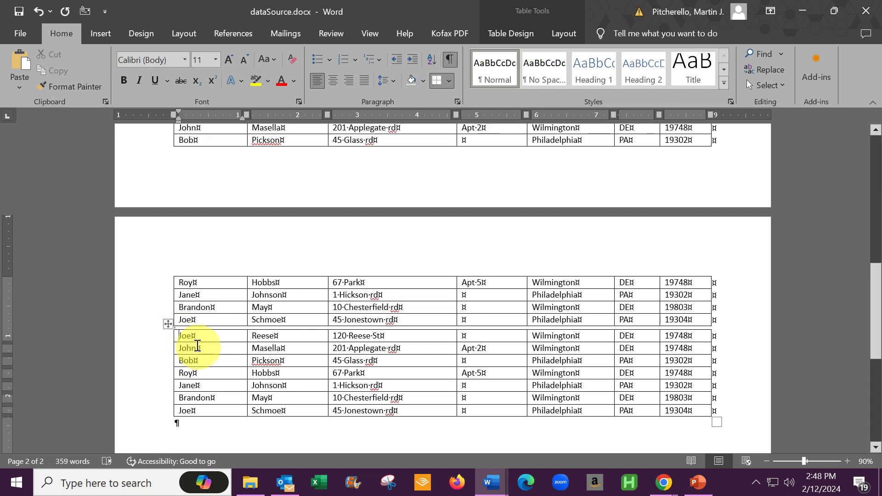
{"action": "left_click", "coordinate": [168, 326]}
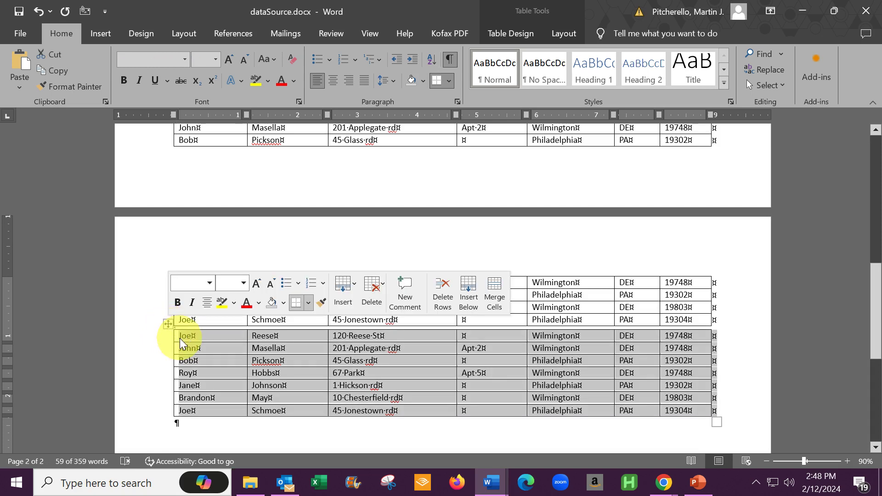
{"action": "right_click", "coordinate": [188, 346]}
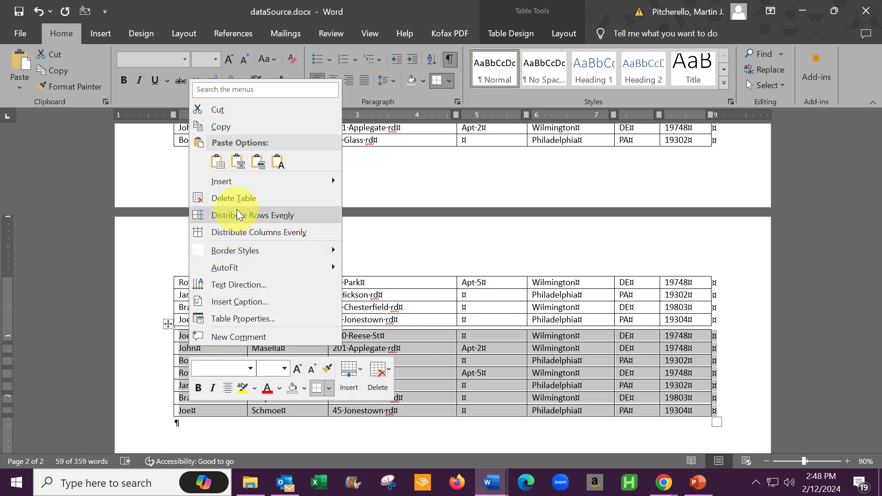
{"action": "left_click", "coordinate": [244, 199]}
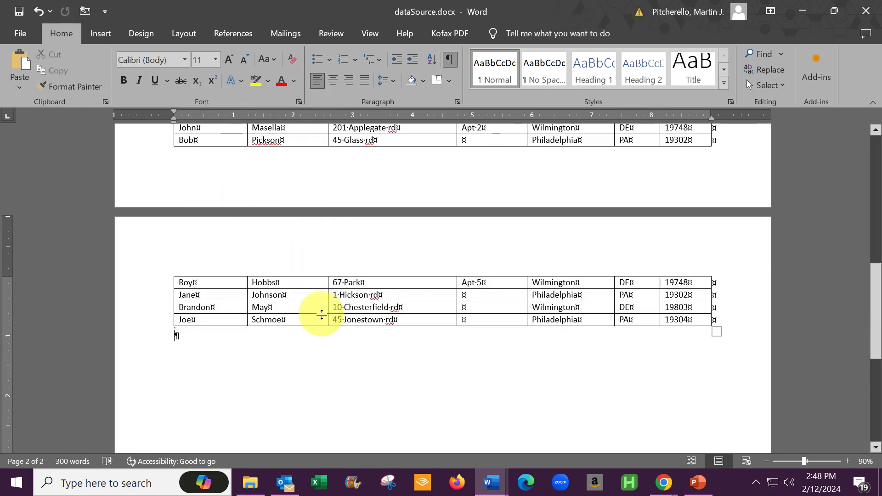
Set the font size of the empty paragraph after the table to 3
{"action": "key", "text": "ctrl+shift+p"}
{"action": "type", "text": "3"}
{"action": "key", "text": "Return"}
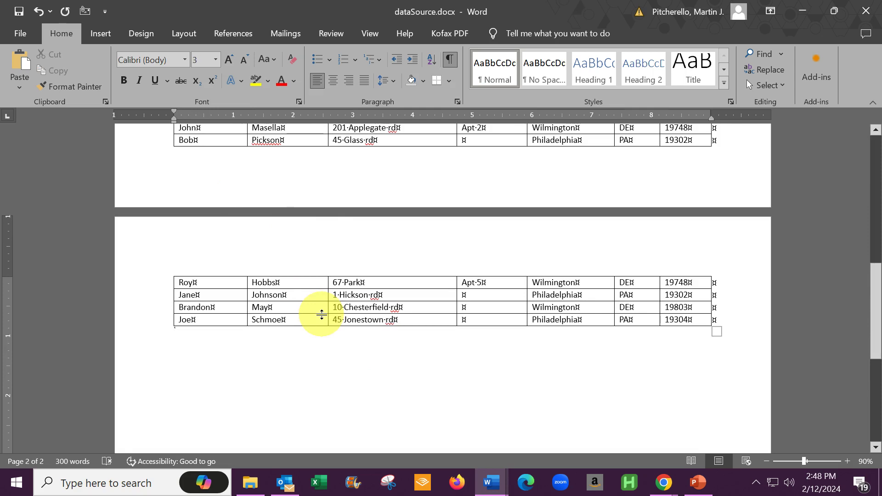
Select the entire client table to check that it forms one continuous table, then clear the selection
{"action": "scroll", "coordinate": [321, 314], "scroll_direction": "up", "scroll_amount": 5}
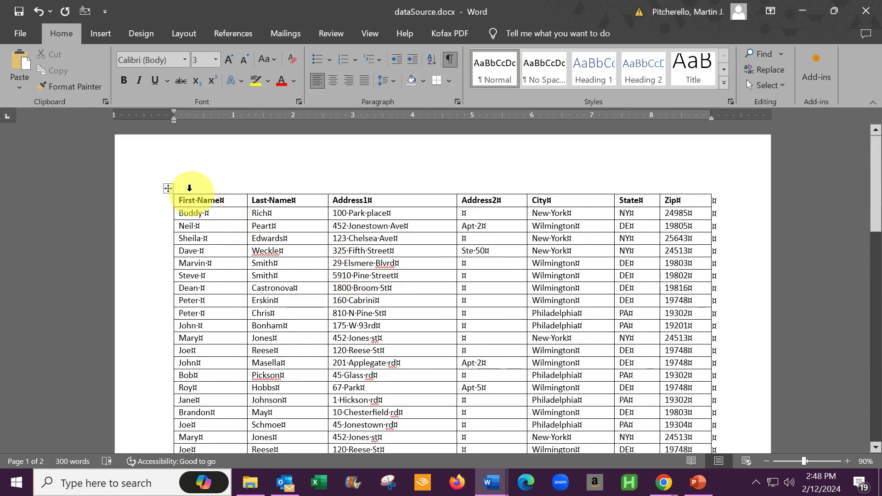
{"action": "left_click", "coordinate": [167, 188]}
{"action": "scroll", "coordinate": [305, 237], "scroll_direction": "down", "scroll_amount": 10}
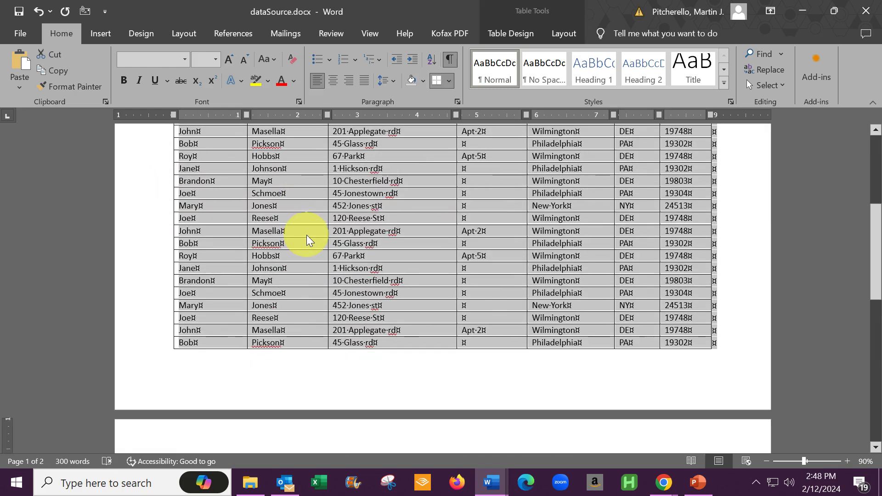
{"action": "scroll", "coordinate": [331, 246], "scroll_direction": "up", "scroll_amount": 10}
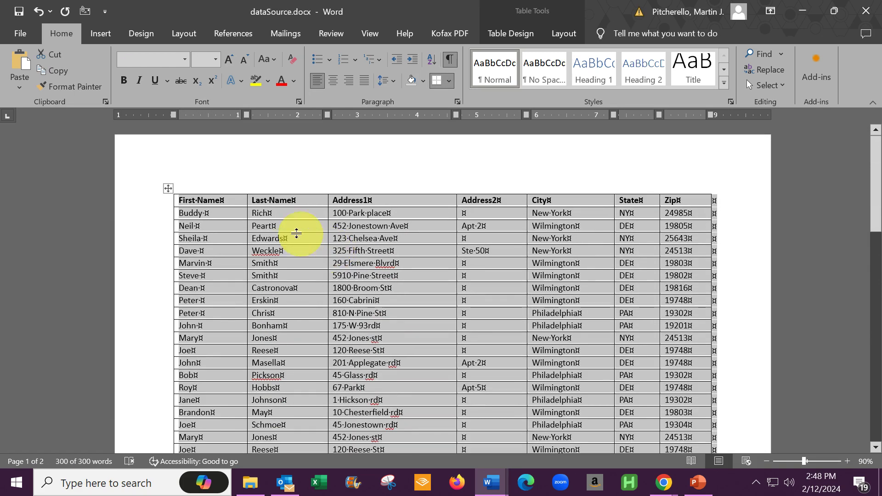
{"action": "left_click", "coordinate": [267, 200]}
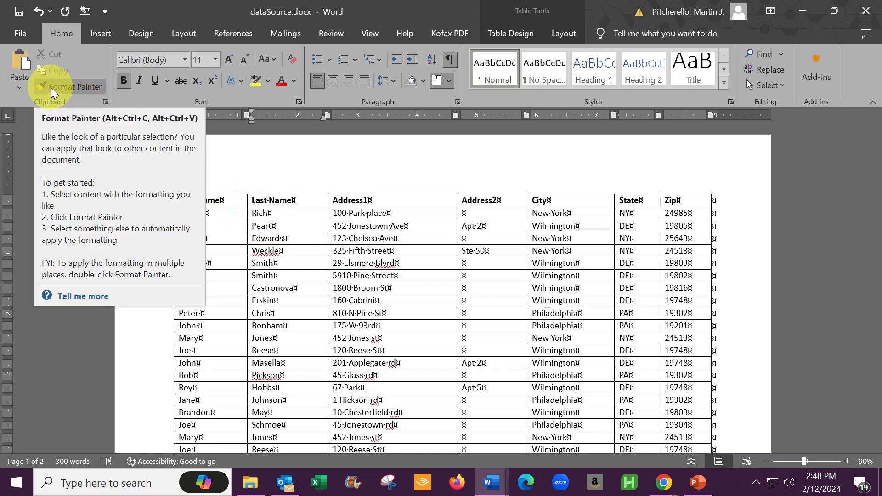
Start saving a copy of the document and choose the My Data Sources folder in Documents as its location
{"action": "left_click", "coordinate": [22, 32]}
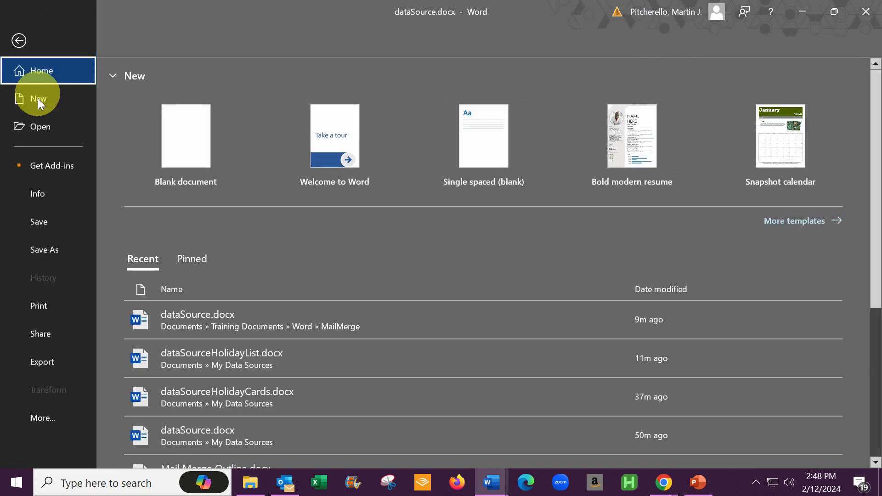
{"action": "left_click", "coordinate": [51, 248]}
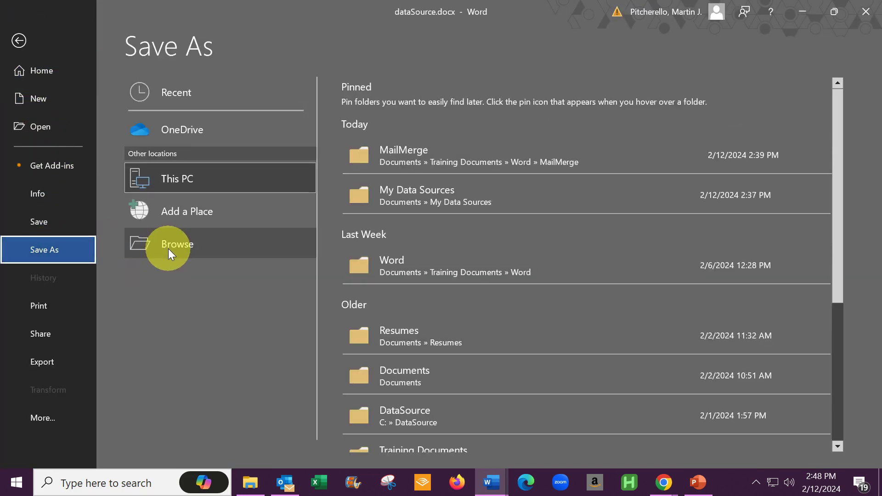
{"action": "left_click", "coordinate": [168, 249]}
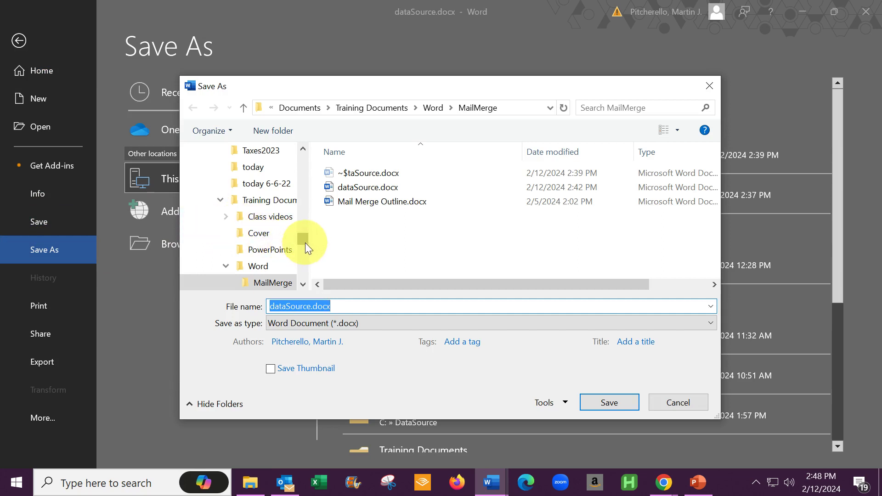
{"action": "scroll", "coordinate": [304, 242], "scroll_direction": "up", "scroll_amount": 4}
{"action": "left_click_drag", "start_coordinate": [315, 209], "coordinate": [315, 151]}
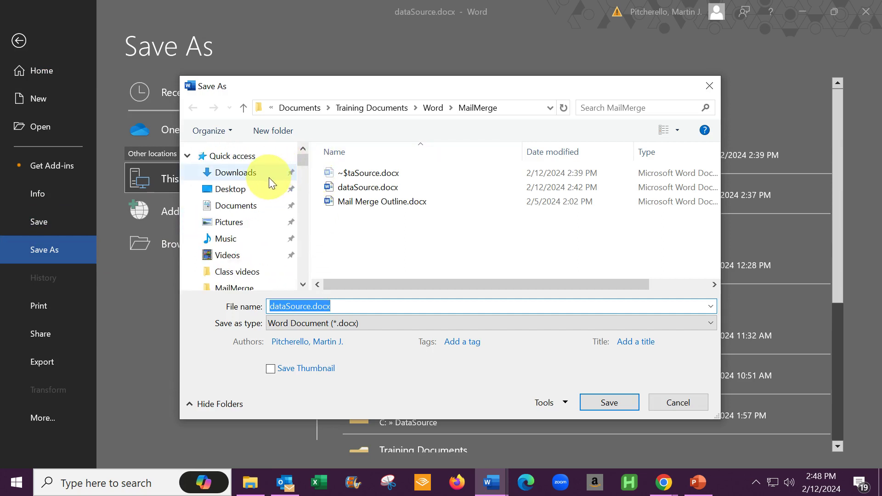
{"action": "left_click", "coordinate": [237, 205]}
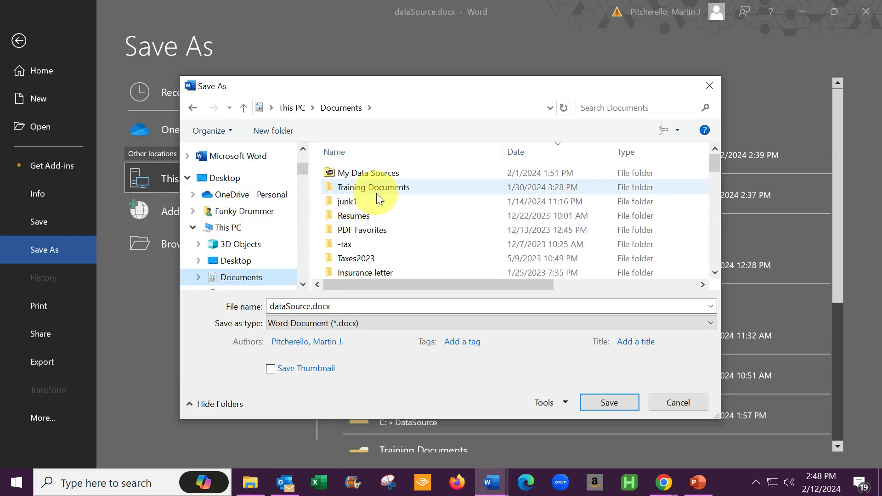
{"action": "double_click", "coordinate": [379, 173]}
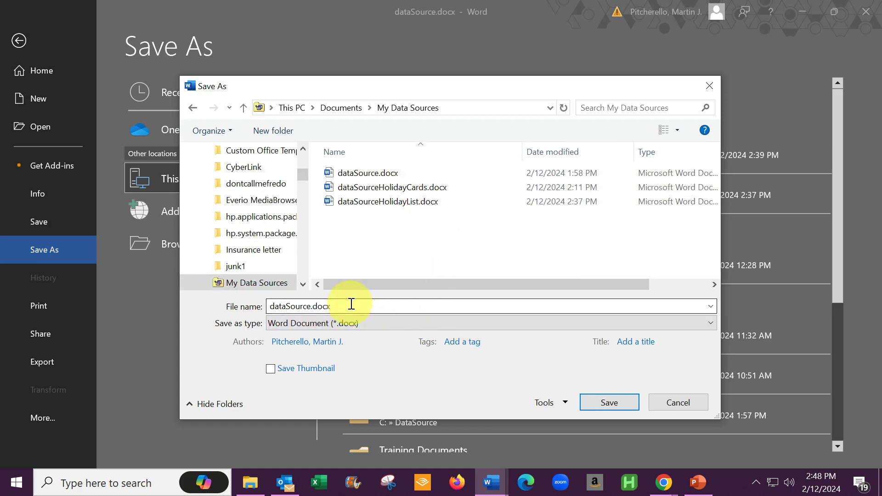
Name the copy DdataSourceHolidayLabels.docx and save it as a Word document
{"action": "double_click", "coordinate": [316, 306]}
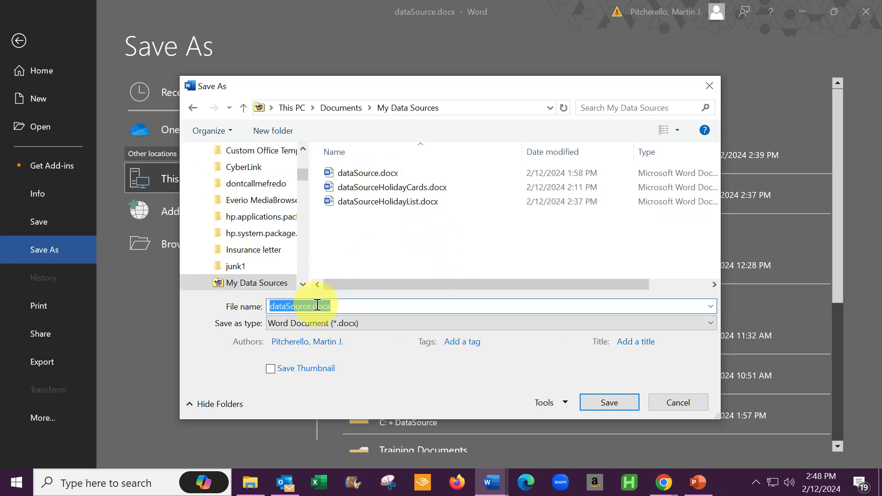
{"action": "left_click", "coordinate": [311, 306]}
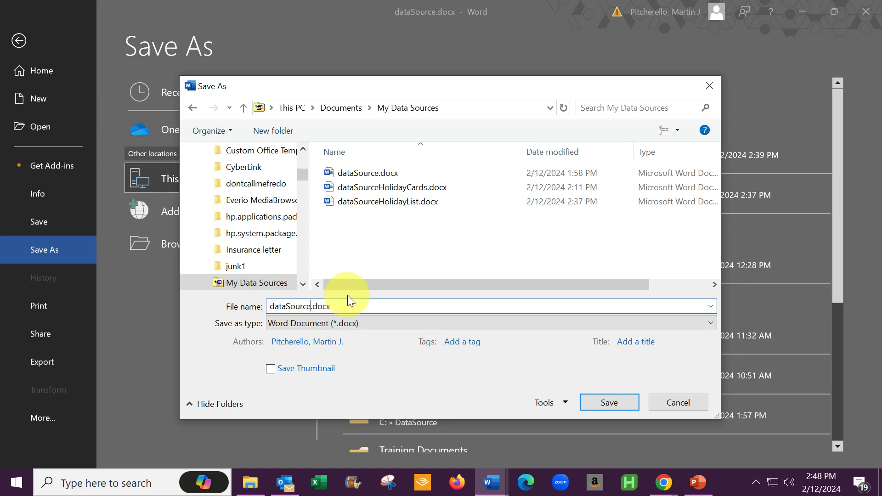
{"action": "key", "text": "Home"}
{"action": "type", "text": "D"}
{"action": "type", "text": "abels"}
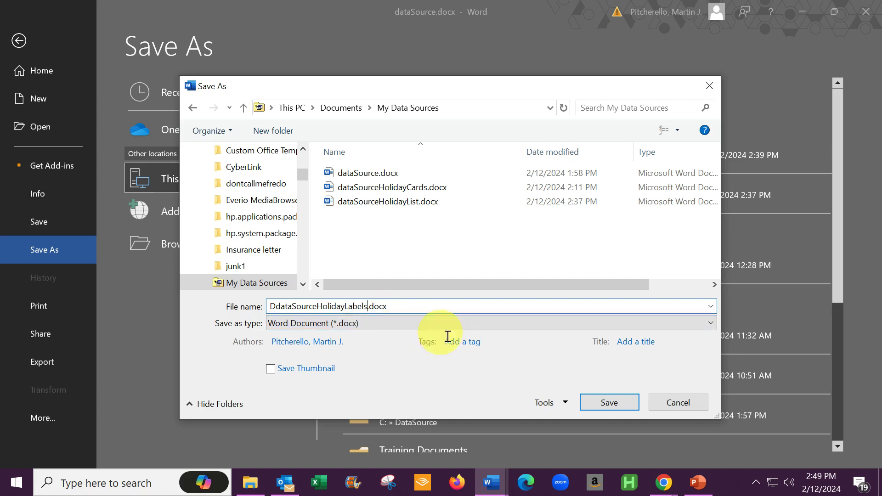
{"action": "left_click", "coordinate": [608, 403]}
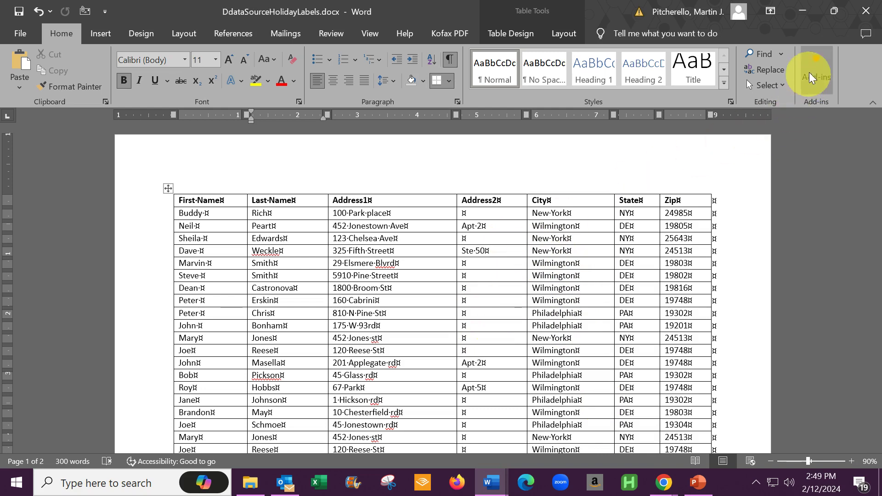
Close the data source document, switch back to Word and create a new blank document
{"action": "left_click", "coordinate": [861, 19]}
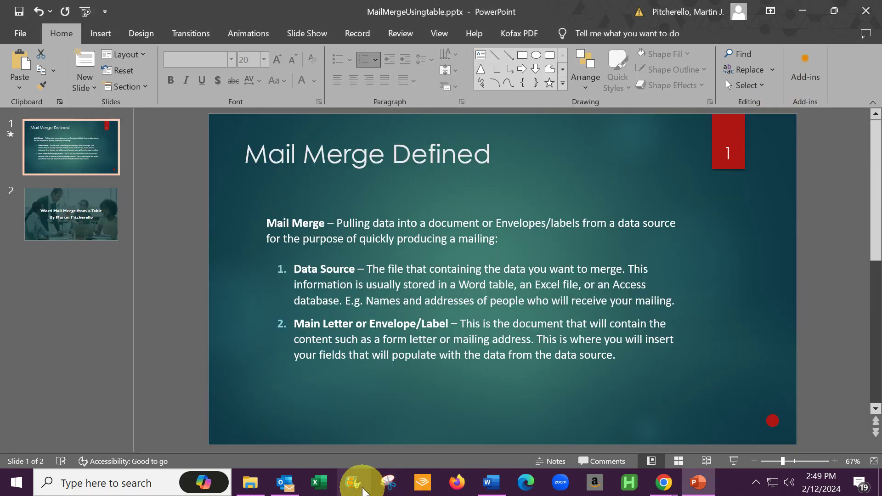
{"action": "left_click", "coordinate": [491, 487]}
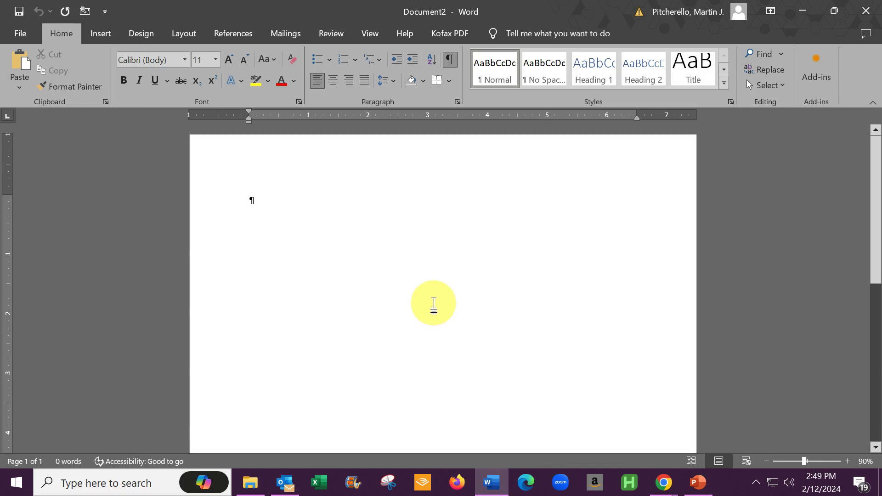
{"action": "key", "text": "ctrl+n"}
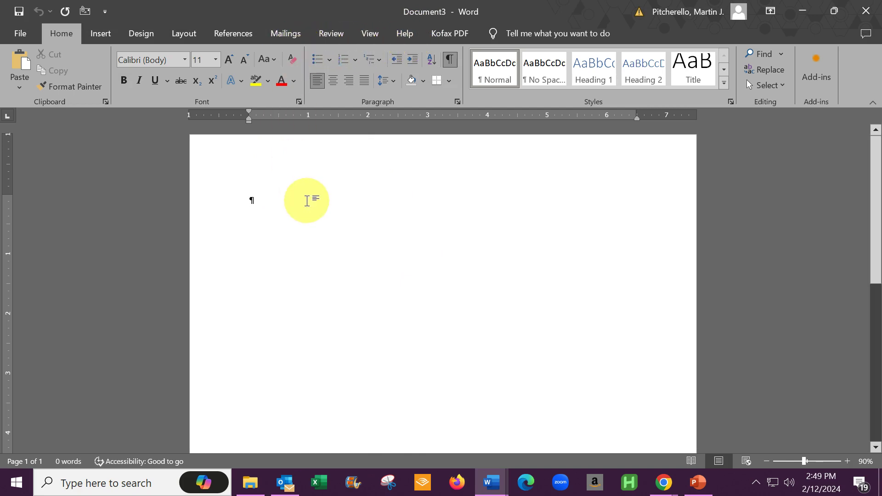
Start a label mail merge using the Avery US Letter 5160 Address Labels layout
{"action": "left_click", "coordinate": [294, 40]}
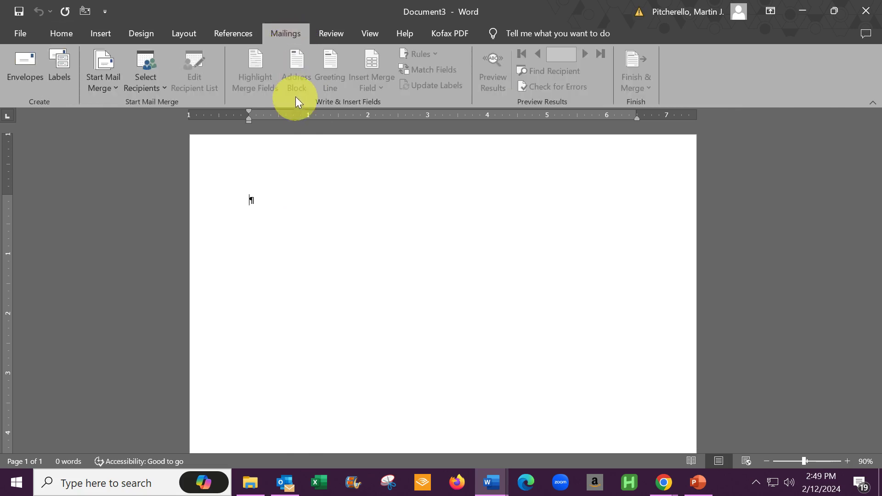
{"action": "left_click", "coordinate": [107, 68]}
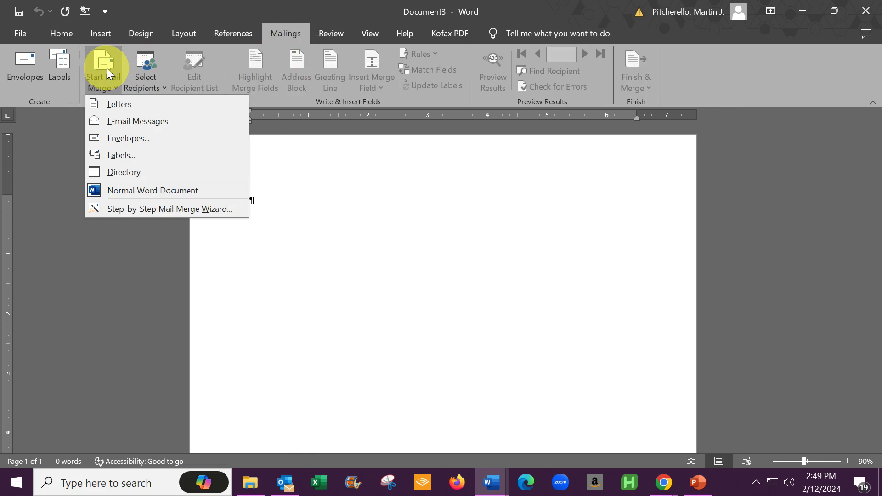
{"action": "left_click", "coordinate": [104, 155]}
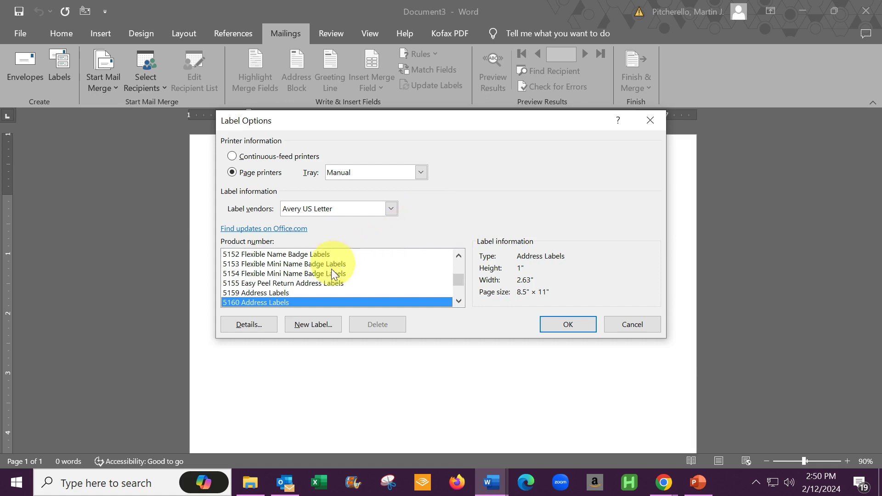
{"action": "left_click", "coordinate": [459, 301]}
{"action": "left_click", "coordinate": [460, 302]}
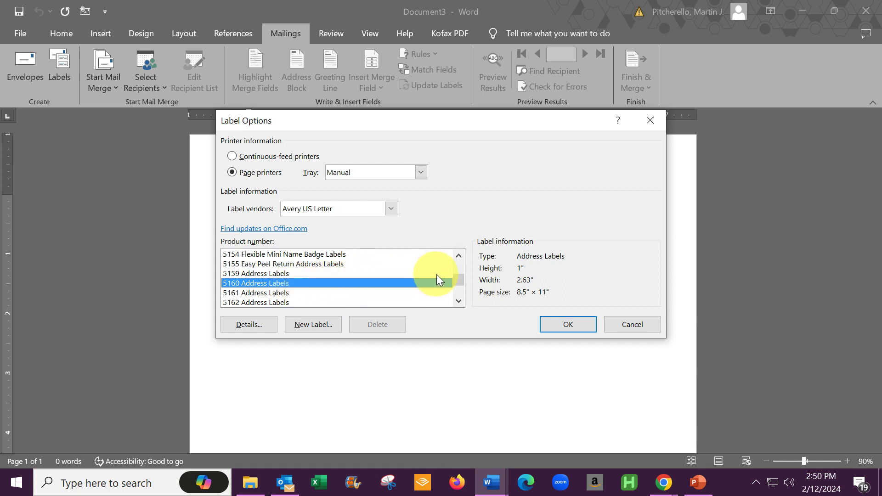
{"action": "left_click", "coordinate": [576, 329]}
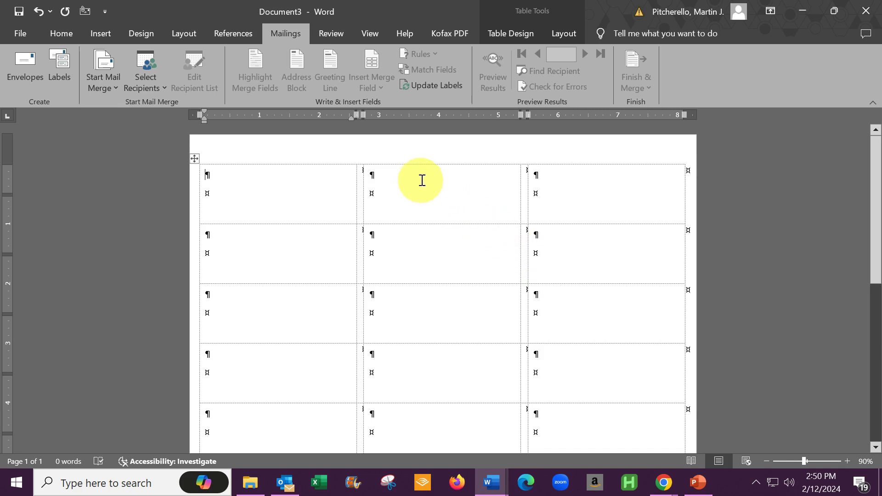
Attach the existing list DdataSourceHolidayLabels.docx from My Data Sources as the merge recipients
{"action": "left_click", "coordinate": [157, 84]}
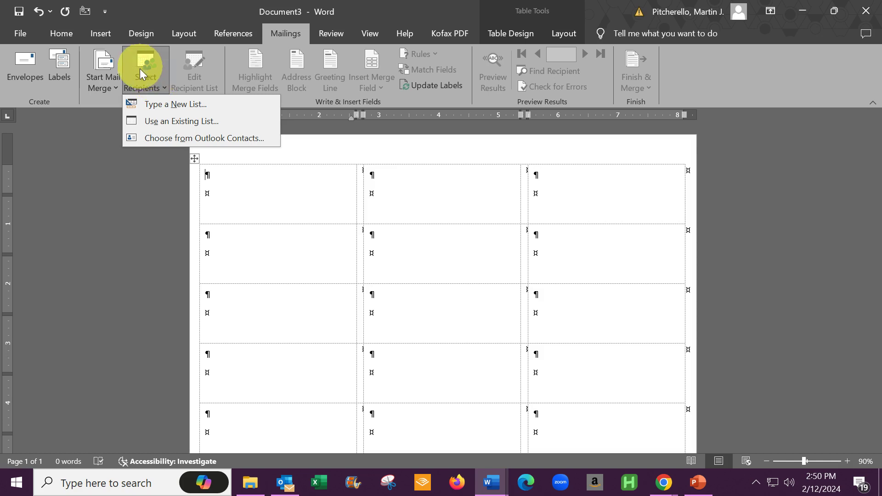
{"action": "left_click", "coordinate": [148, 123]}
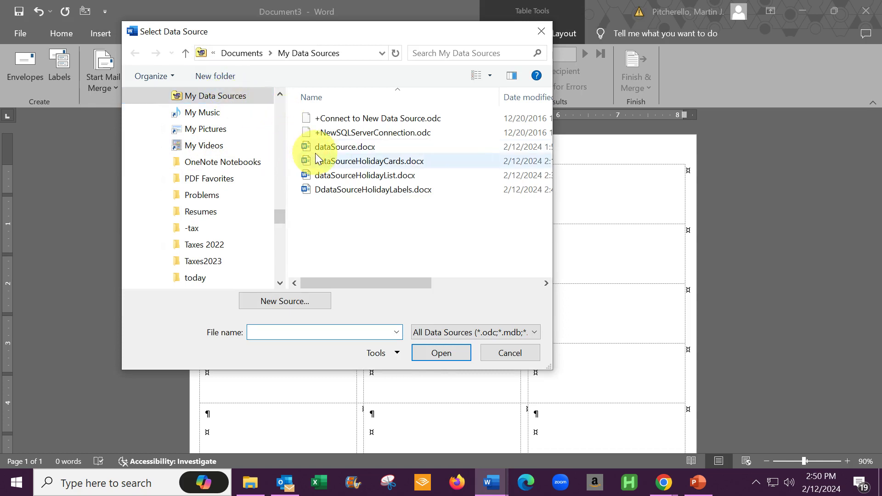
{"action": "left_click", "coordinate": [352, 190]}
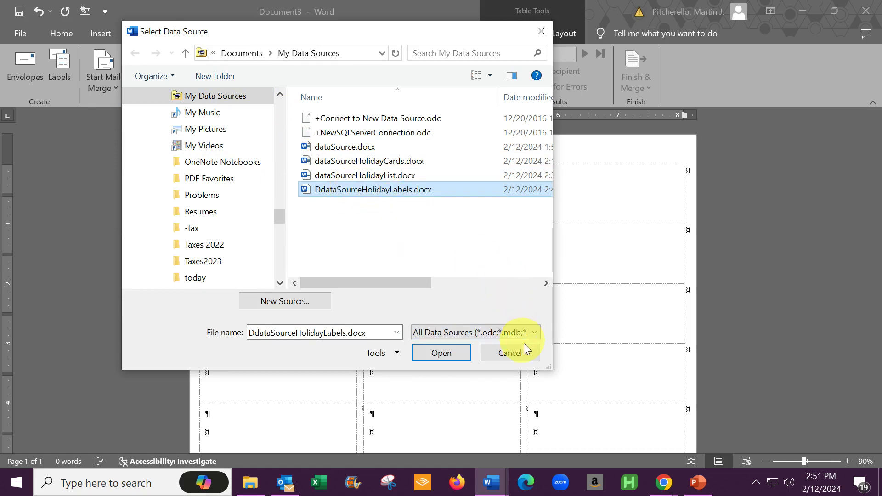
{"action": "left_click_drag", "start_coordinate": [549, 367], "coordinate": [618, 382]}
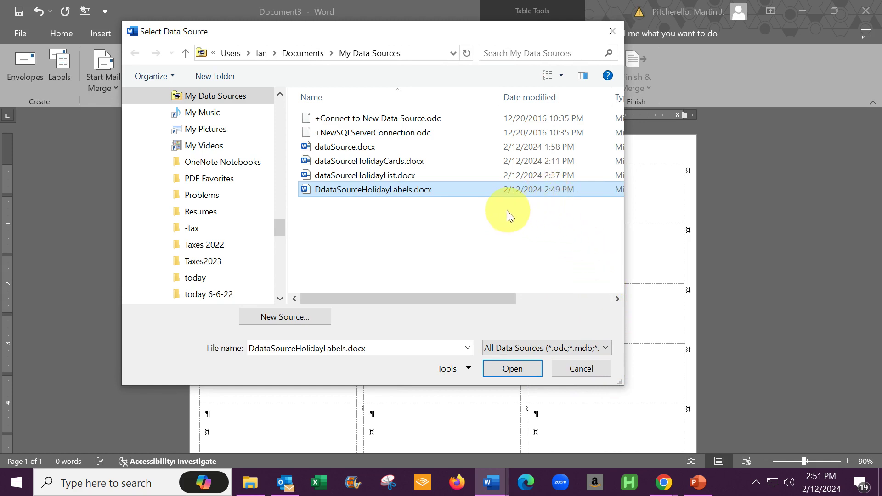
{"action": "left_click", "coordinate": [503, 370]}
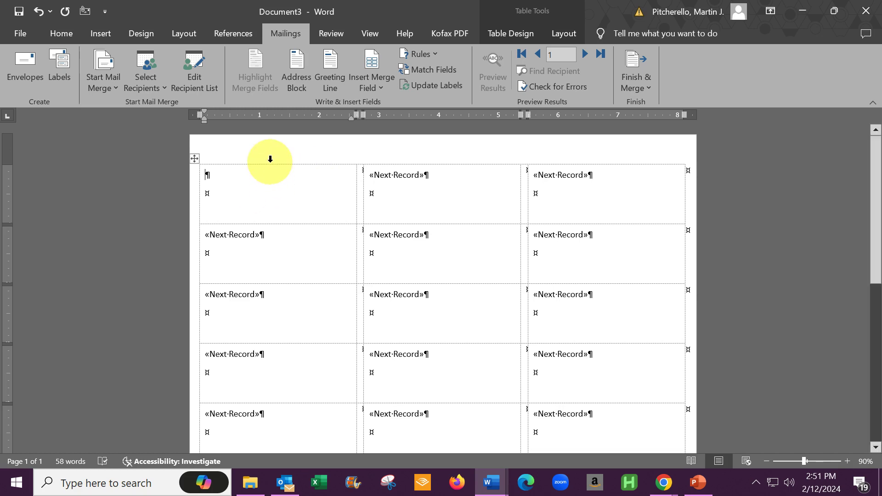
Set paragraph spacing before and after to 0 and line spacing to Single for the entire label table
{"action": "left_click", "coordinate": [195, 158]}
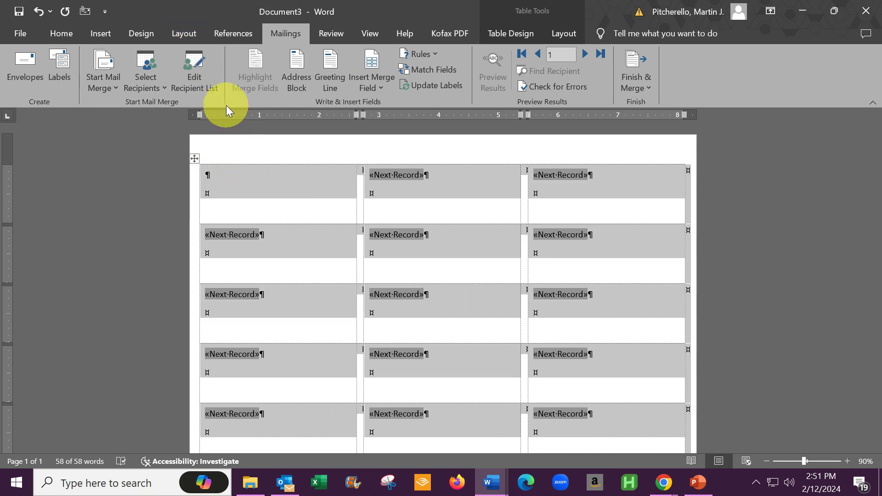
{"action": "left_click", "coordinate": [182, 36]}
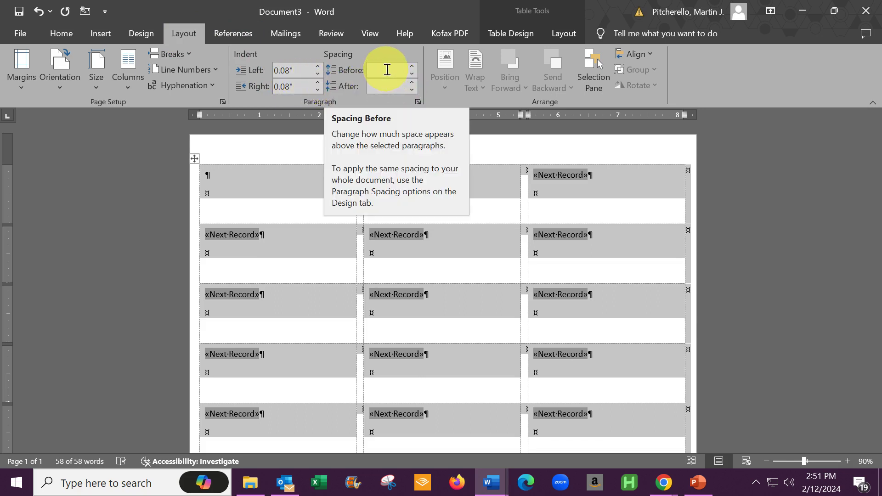
{"action": "left_click", "coordinate": [417, 102]}
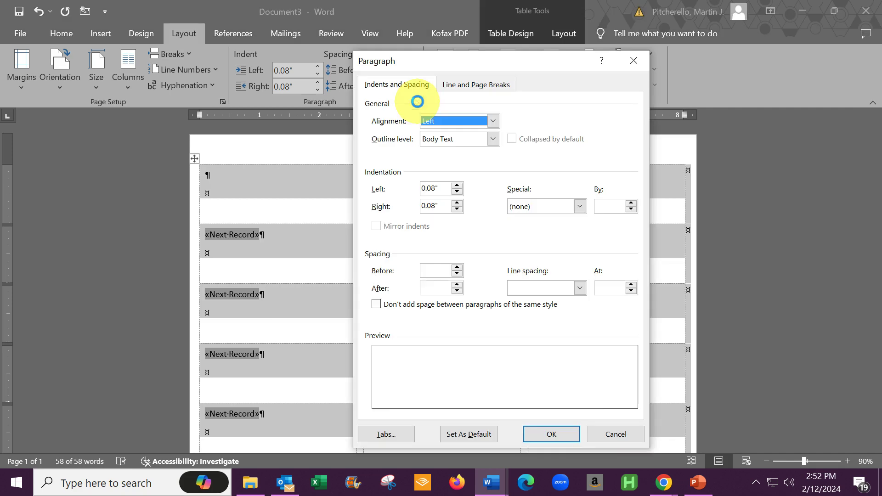
{"action": "left_click", "coordinate": [427, 273]}
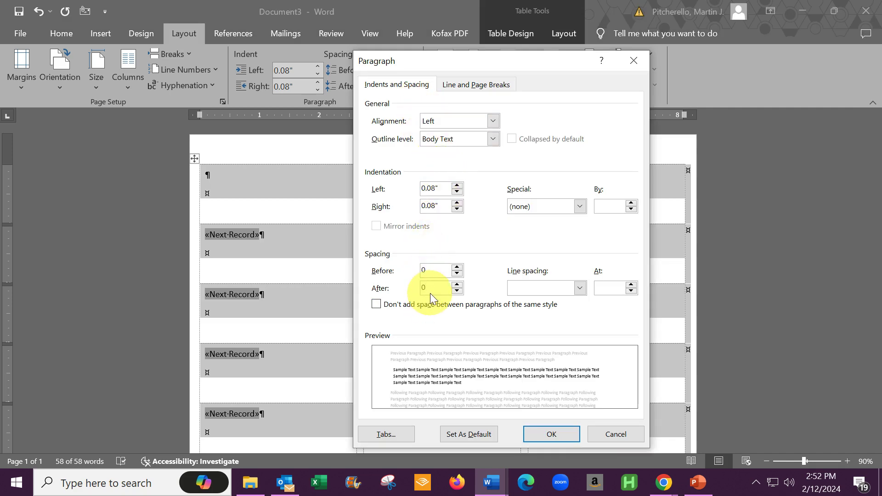
{"action": "left_click", "coordinate": [430, 293]}
{"action": "left_click", "coordinate": [576, 288]}
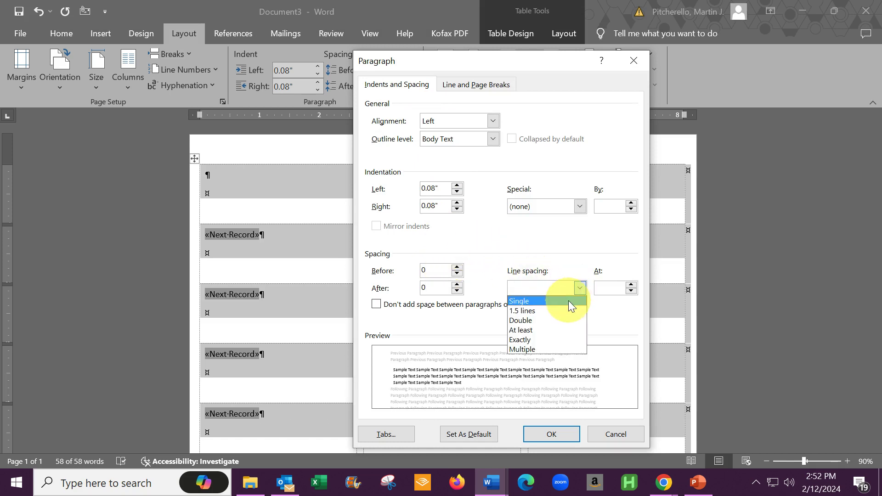
{"action": "left_click", "coordinate": [569, 301]}
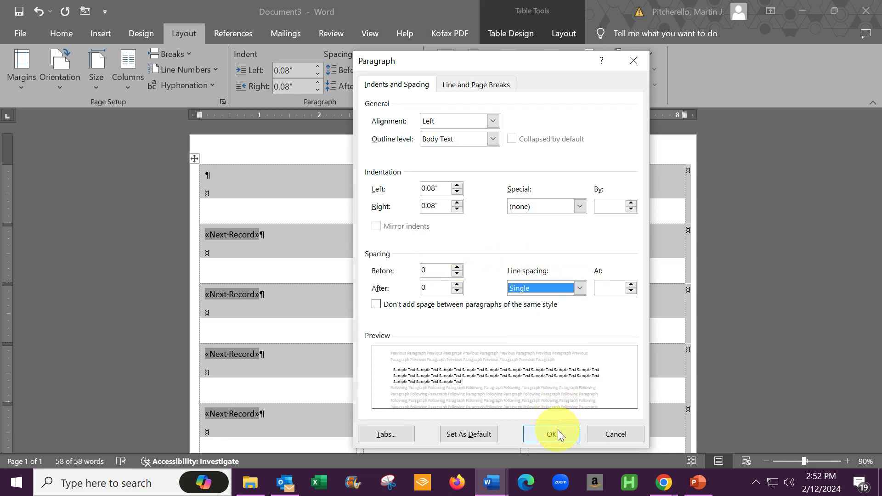
{"action": "left_click", "coordinate": [560, 434]}
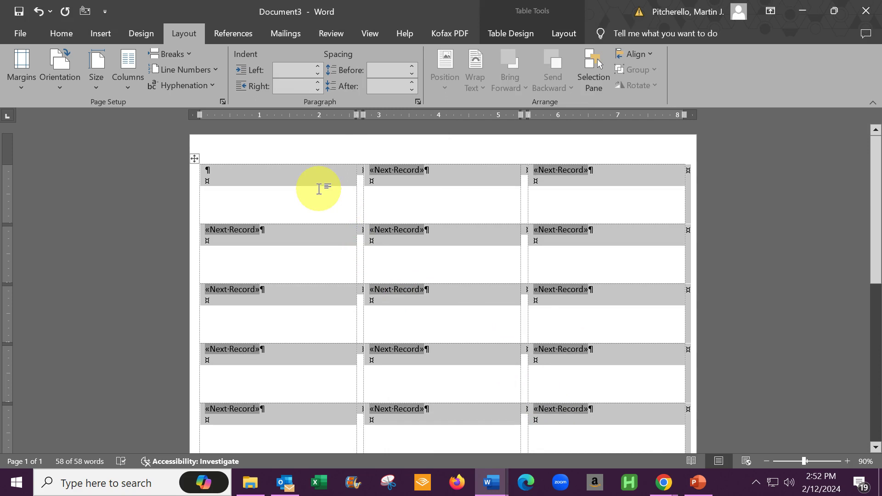
Insert the First_Name and Last_Name merge fields, separated by a space, on the first line of the first label
{"action": "left_click", "coordinate": [211, 173]}
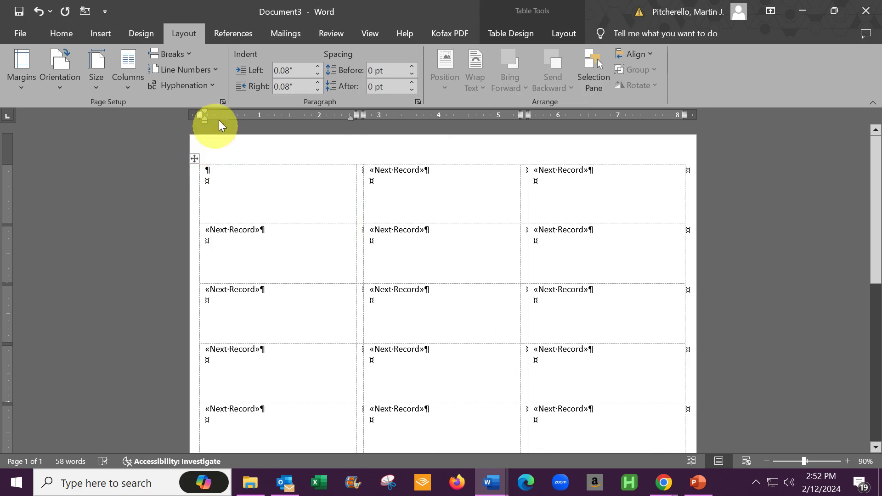
{"action": "left_click", "coordinate": [286, 34]}
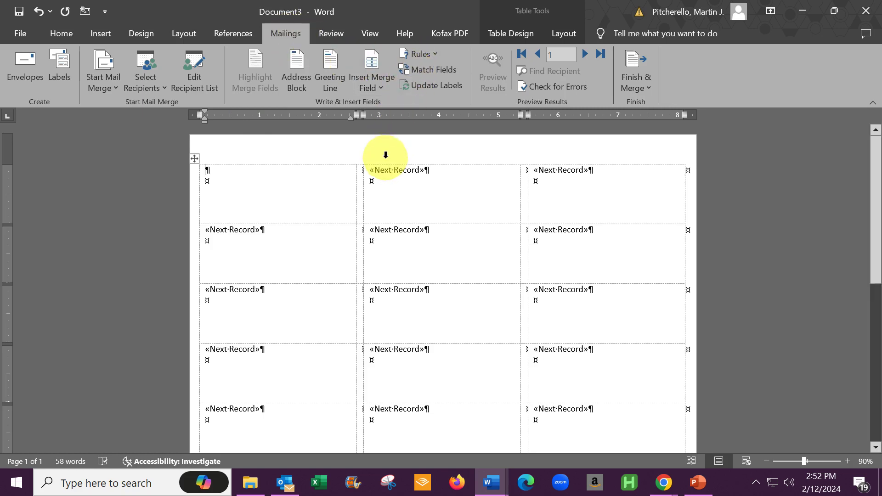
{"action": "left_click", "coordinate": [379, 85]}
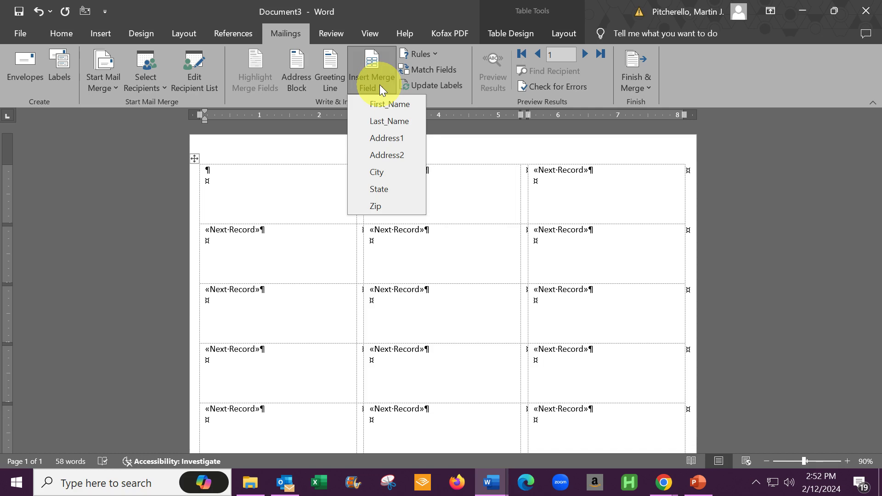
{"action": "left_click", "coordinate": [386, 107]}
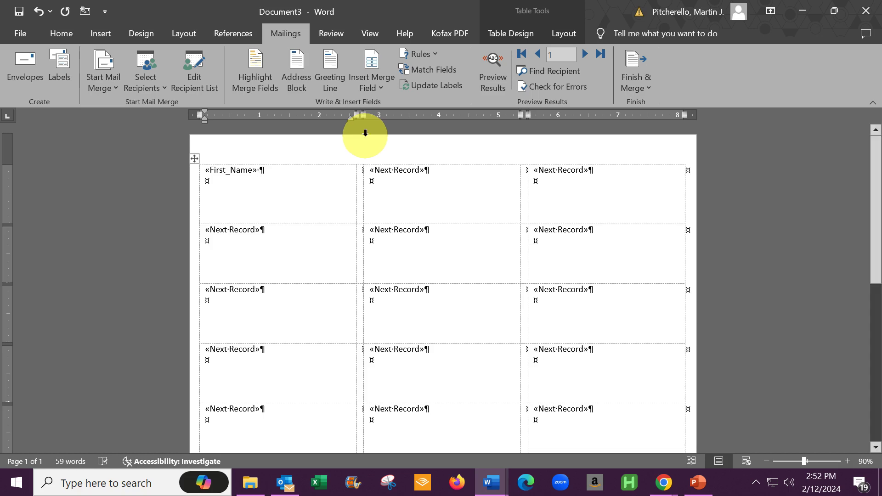
{"action": "left_click", "coordinate": [374, 89]}
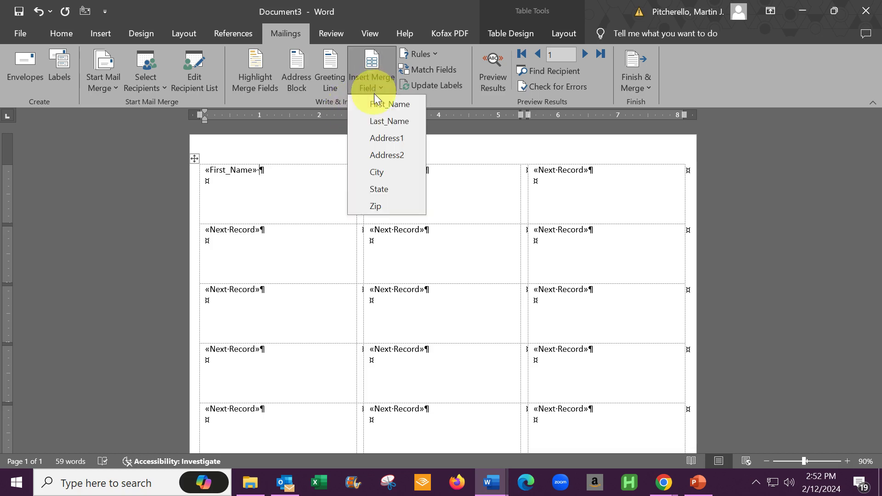
{"action": "left_click", "coordinate": [379, 121]}
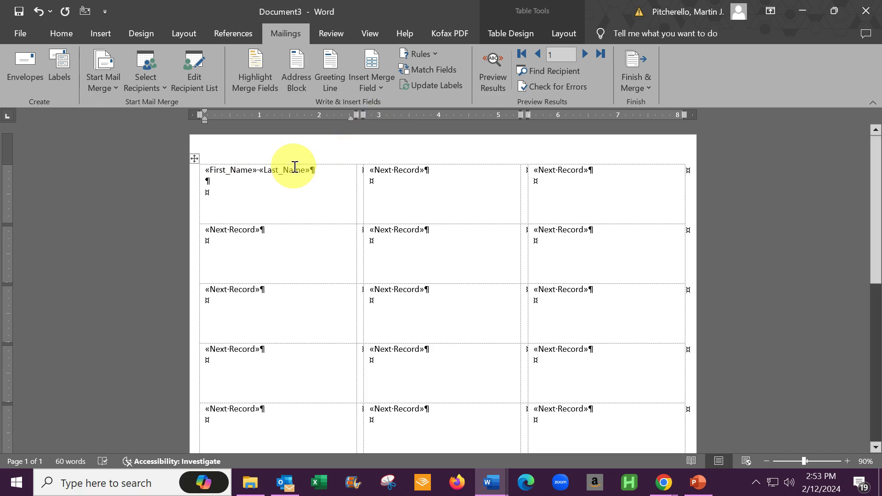
Add the Address1 and Address2 merge fields on separate lines below the name in the first label
{"action": "key", "text": "Return"}
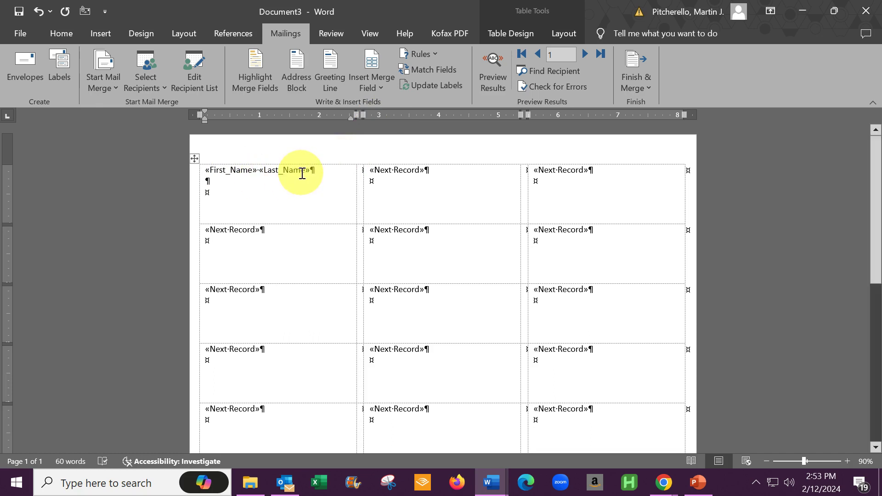
{"action": "left_click", "coordinate": [366, 85]}
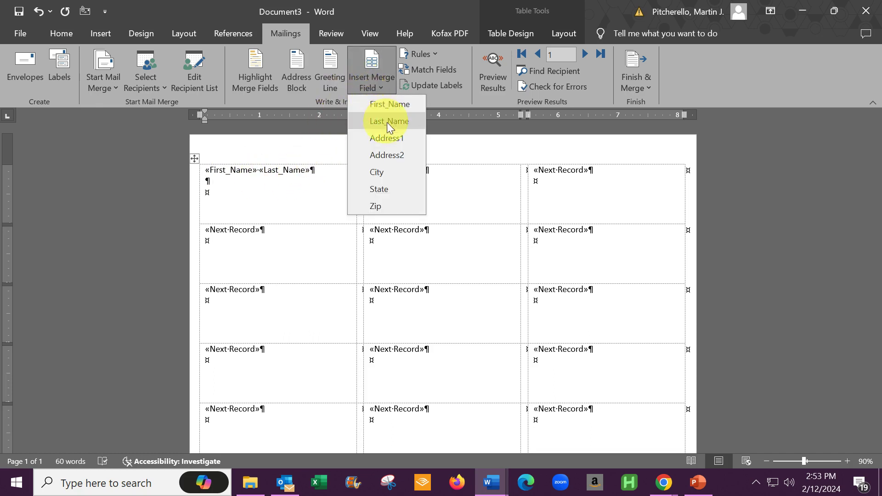
{"action": "left_click", "coordinate": [397, 137]}
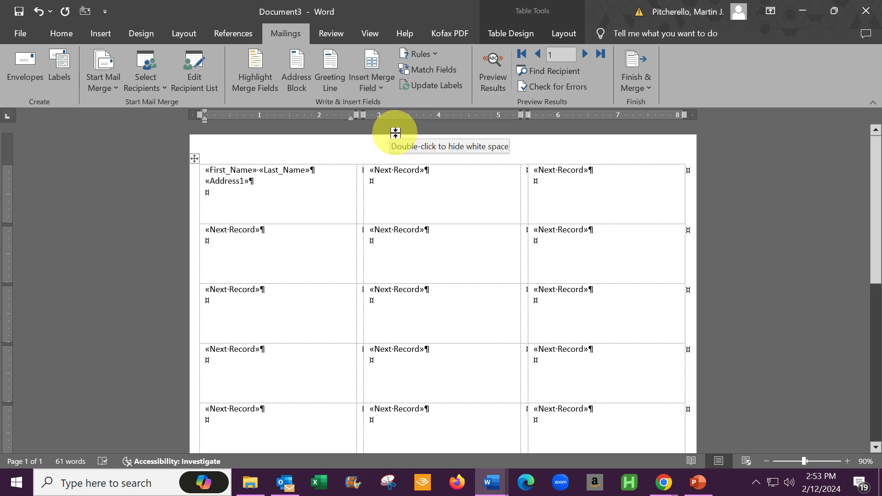
{"action": "key", "text": "Return"}
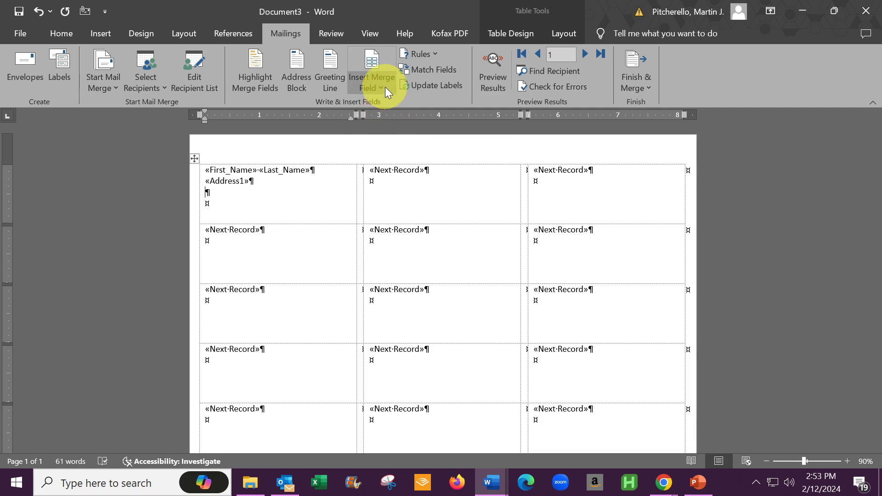
{"action": "left_click", "coordinate": [368, 87]}
{"action": "left_click", "coordinate": [402, 155]}
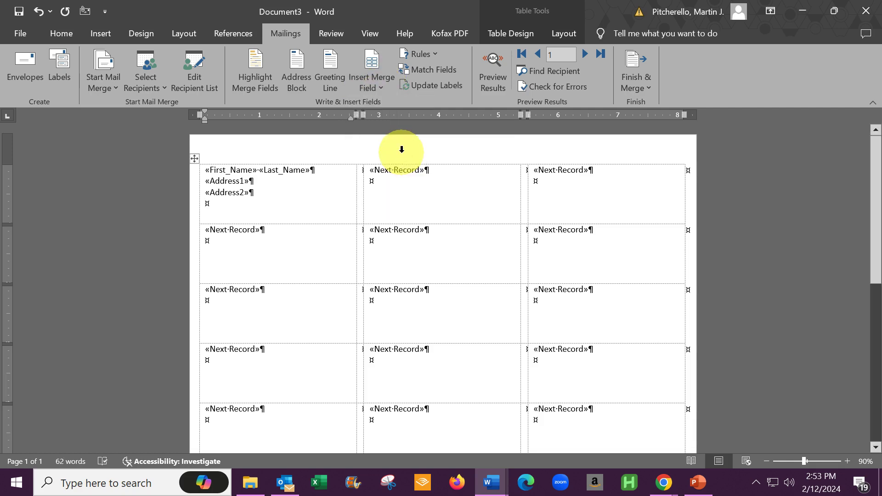
Add a fourth line to the first label with the City field, a comma and space, the State field, two spaces and the Zip field
{"action": "key", "text": "Return"}
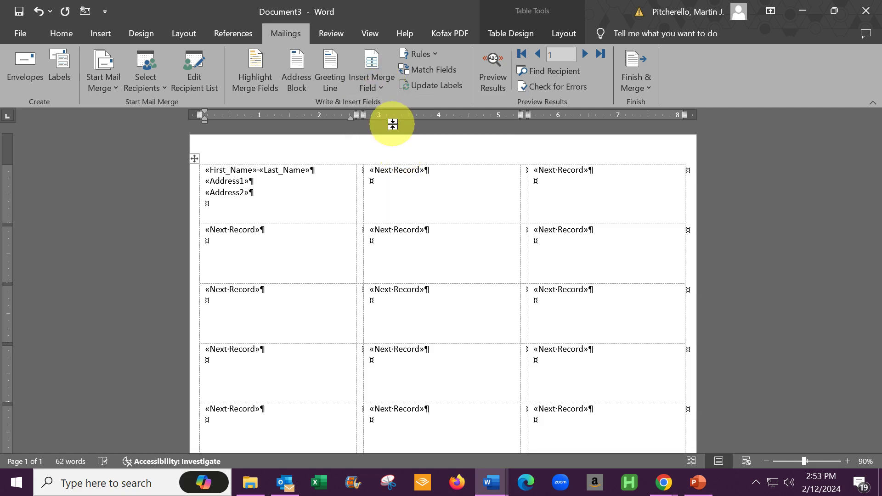
{"action": "left_click", "coordinate": [385, 79]}
{"action": "left_click", "coordinate": [385, 174]}
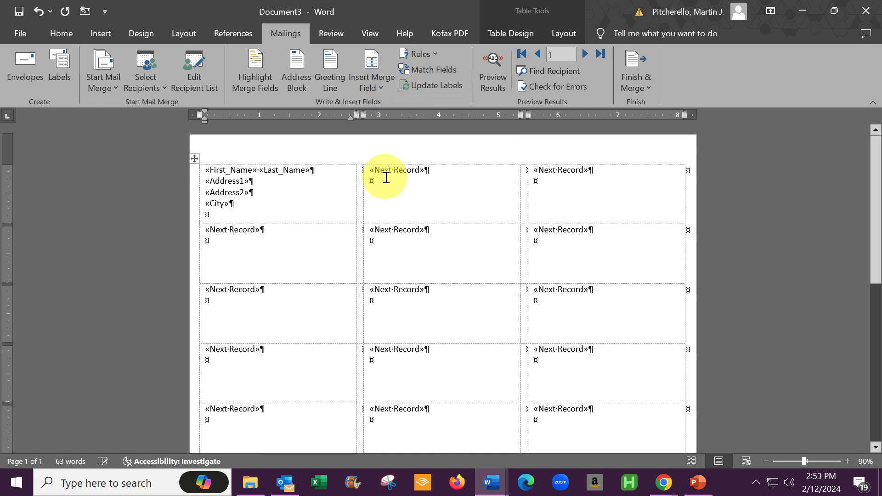
{"action": "type", "text": ","}
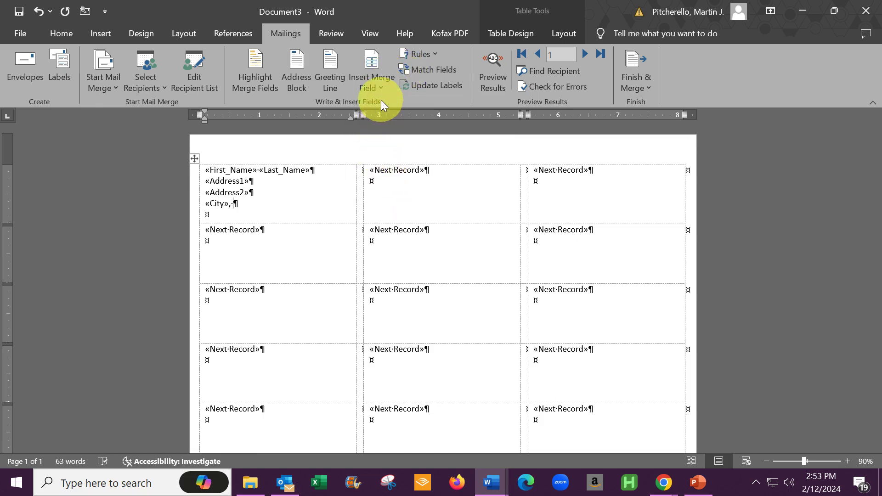
{"action": "left_click", "coordinate": [379, 94]}
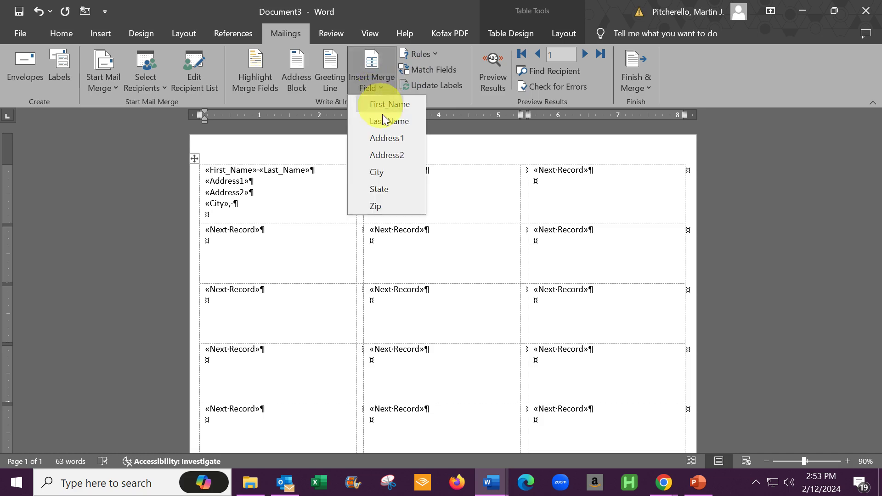
{"action": "left_click", "coordinate": [393, 181]}
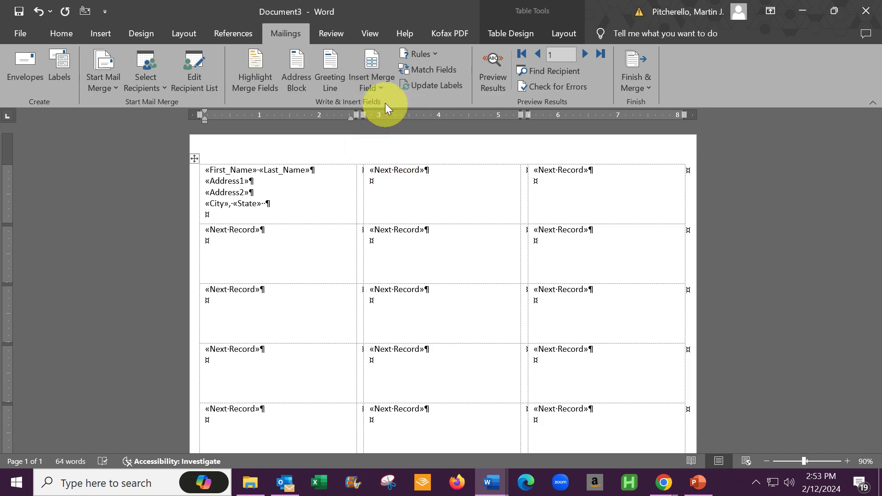
{"action": "left_click", "coordinate": [380, 82]}
{"action": "left_click", "coordinate": [388, 209]}
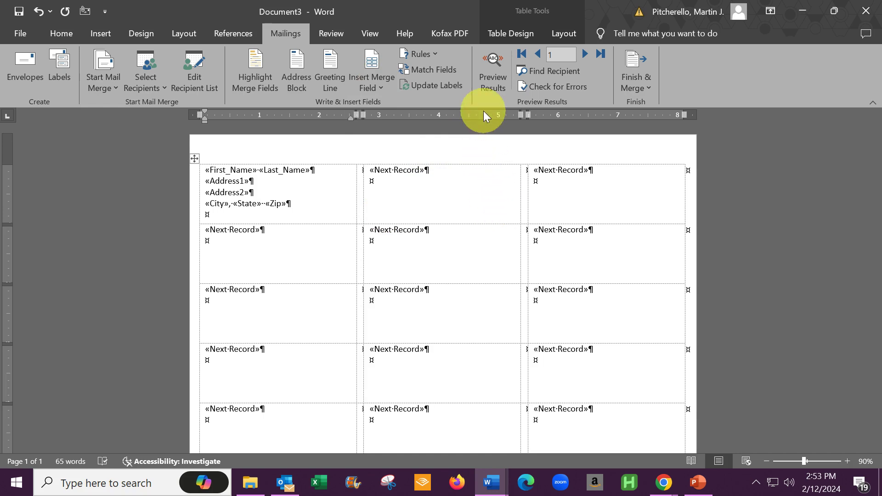
Preview the merge results to check the spacing and layout of the first label, and return to the field view
{"action": "left_click", "coordinate": [493, 75]}
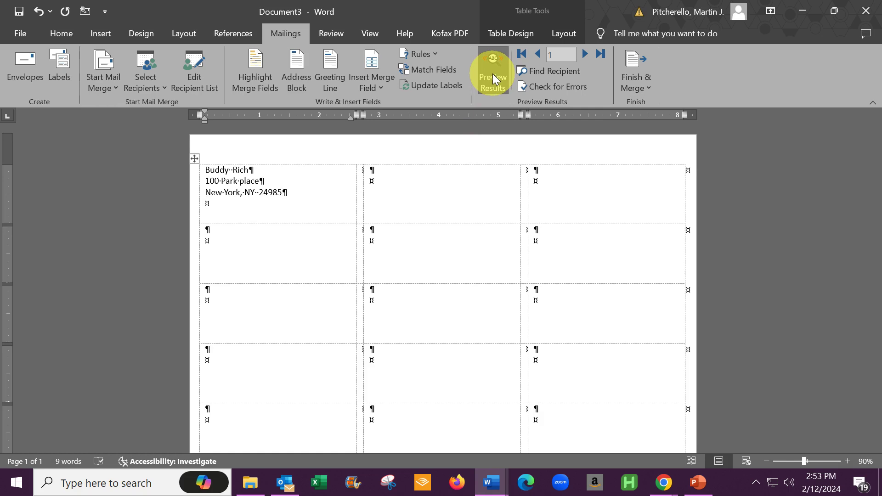
{"action": "left_click", "coordinate": [493, 77]}
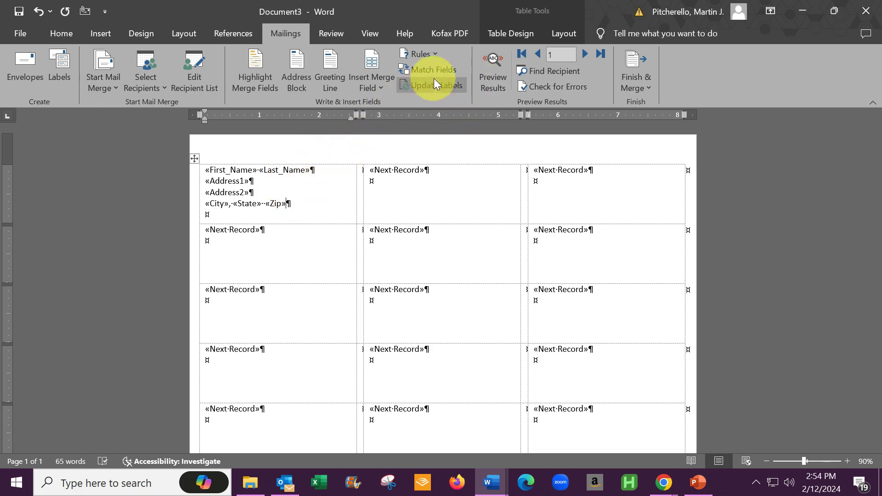
{"action": "left_click", "coordinate": [495, 69]}
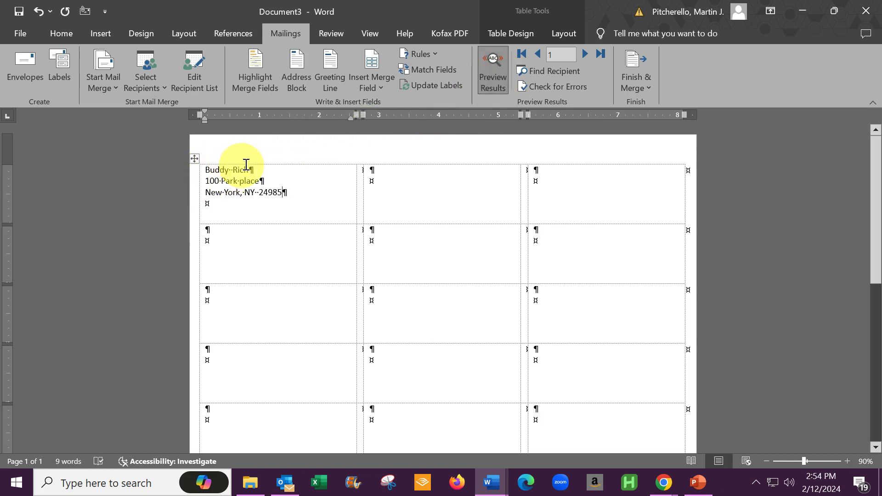
{"action": "left_click", "coordinate": [488, 70]}
{"action": "left_click", "coordinate": [489, 76]}
{"action": "left_click", "coordinate": [489, 75]}
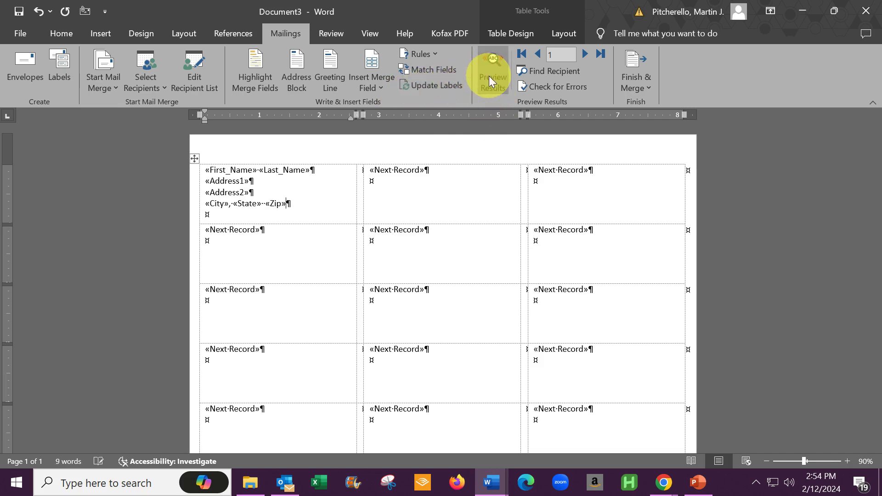
{"action": "left_click", "coordinate": [489, 75]}
{"action": "left_click", "coordinate": [489, 76]}
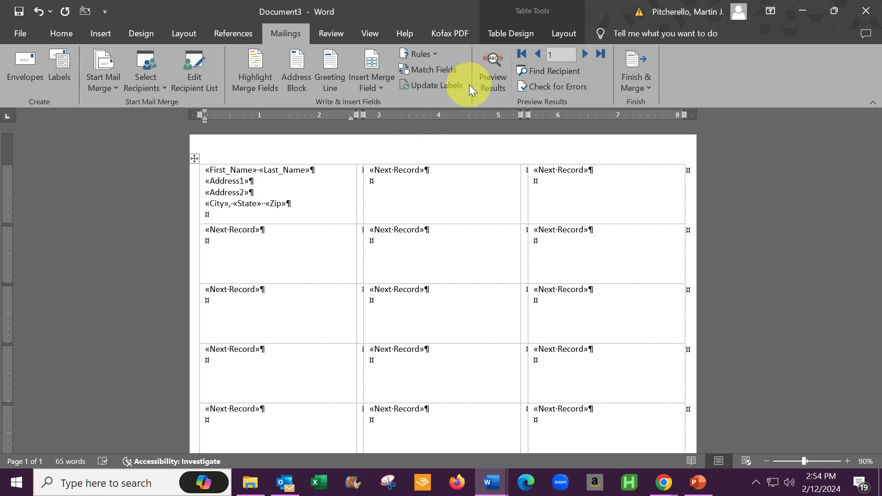
Remove the space between First_Name and Last_Name in the first label, and update all labels with its layout
{"action": "left_click", "coordinate": [265, 169]}
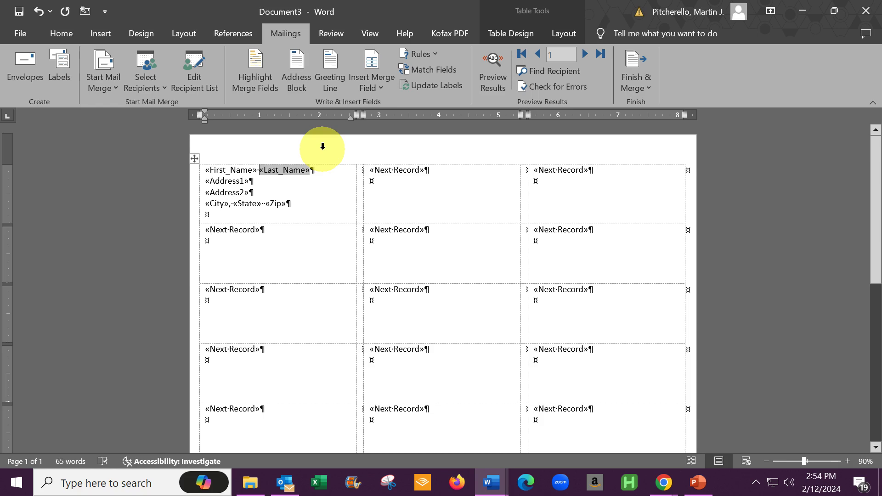
{"action": "key", "text": "BackSpace"}
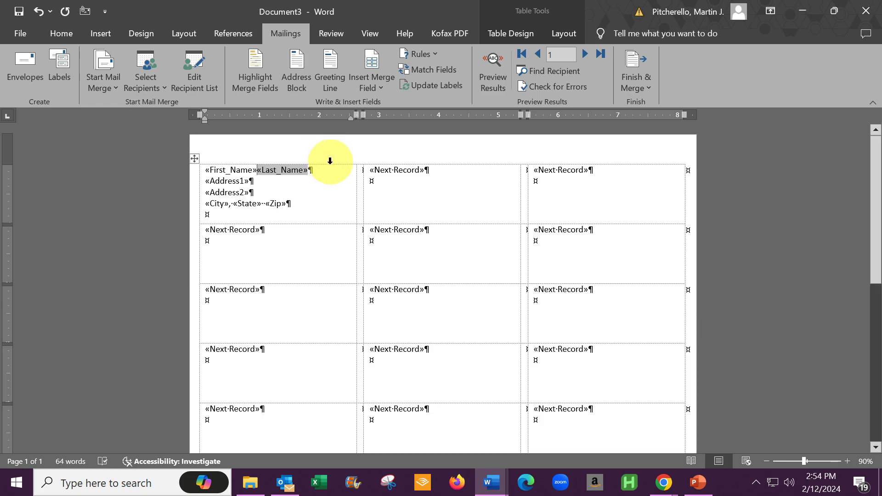
{"action": "left_click", "coordinate": [312, 190]}
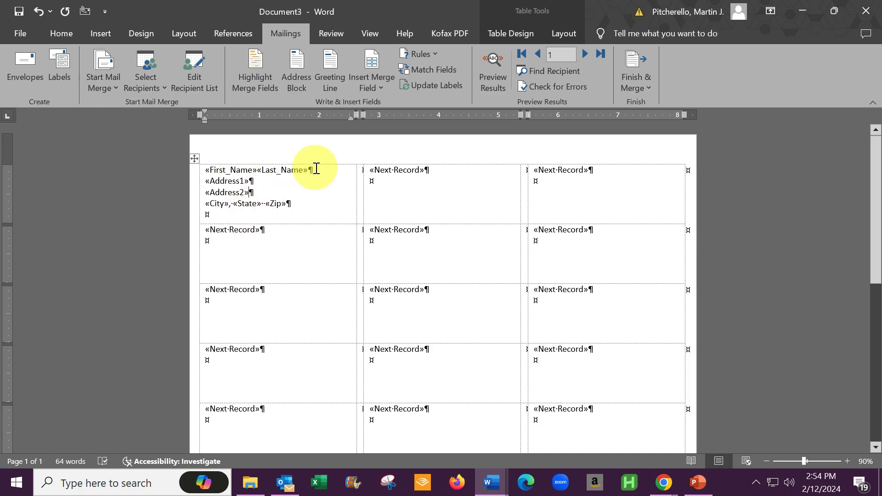
{"action": "left_click", "coordinate": [427, 87]}
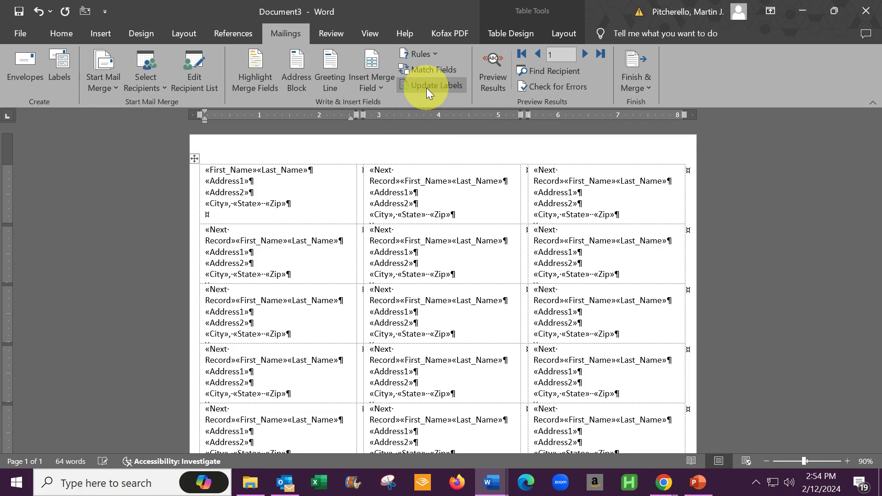
Preview the merged addresses, examine every label on the sheet, and return to the field view
{"action": "left_click", "coordinate": [485, 87]}
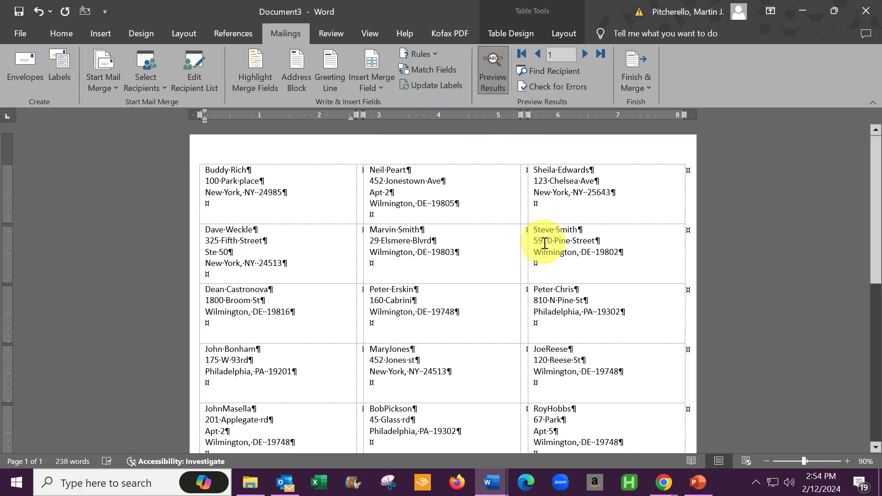
{"action": "scroll", "coordinate": [544, 242], "scroll_direction": "down", "scroll_amount": 1}
{"action": "scroll", "coordinate": [544, 243], "scroll_direction": "down", "scroll_amount": 5}
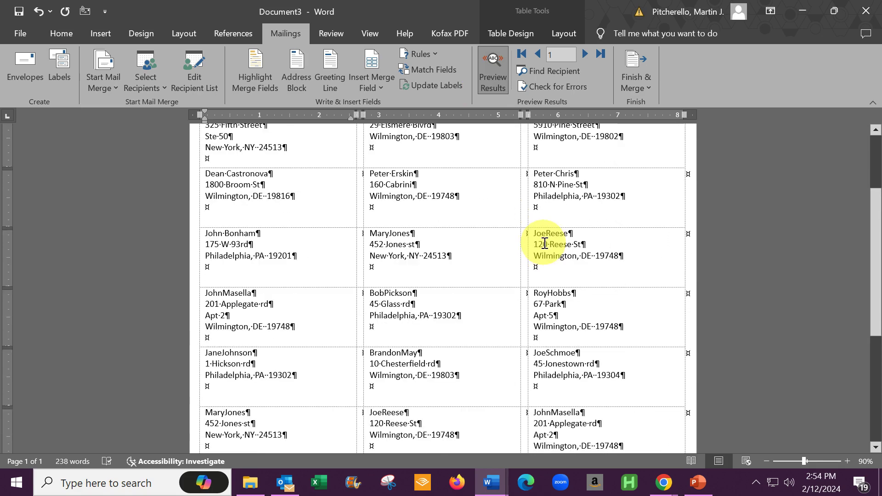
{"action": "scroll", "coordinate": [544, 243], "scroll_direction": "down", "scroll_amount": 3}
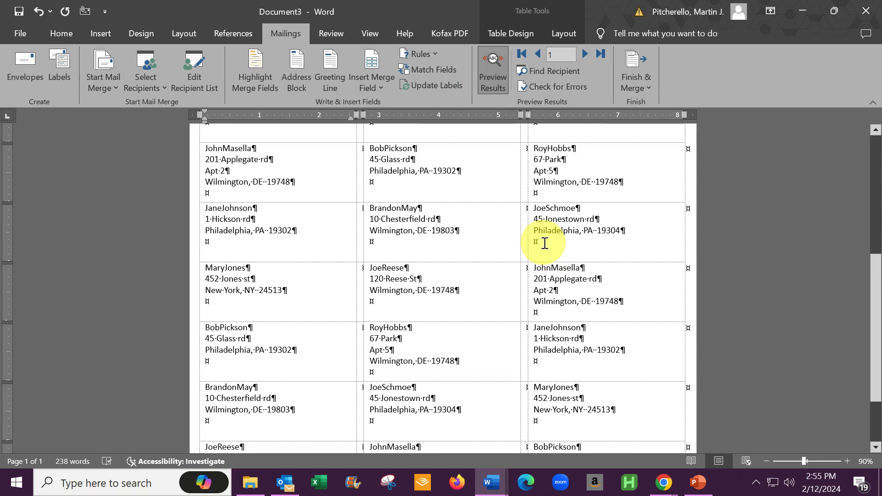
{"action": "scroll", "coordinate": [545, 243], "scroll_direction": "down", "scroll_amount": 1}
{"action": "scroll", "coordinate": [545, 243], "scroll_direction": "down", "scroll_amount": 1}
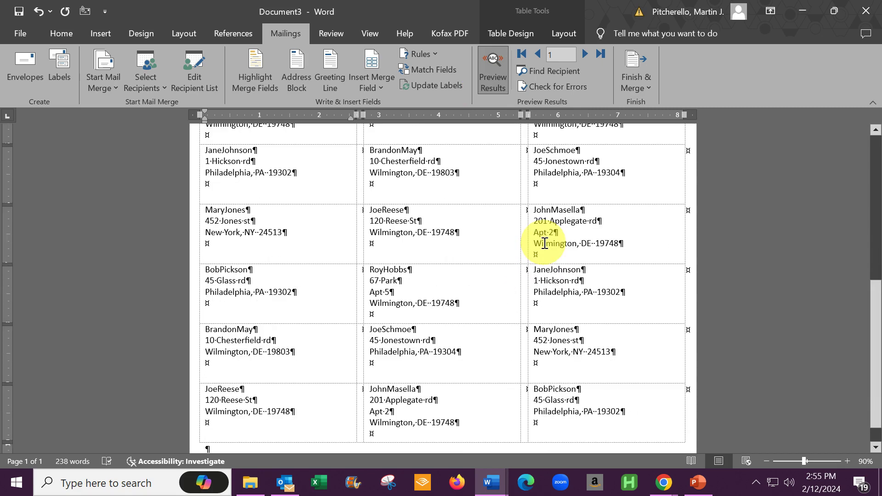
{"action": "scroll", "coordinate": [544, 243], "scroll_direction": "down", "scroll_amount": 1}
{"action": "scroll", "coordinate": [544, 243], "scroll_direction": "up", "scroll_amount": 7}
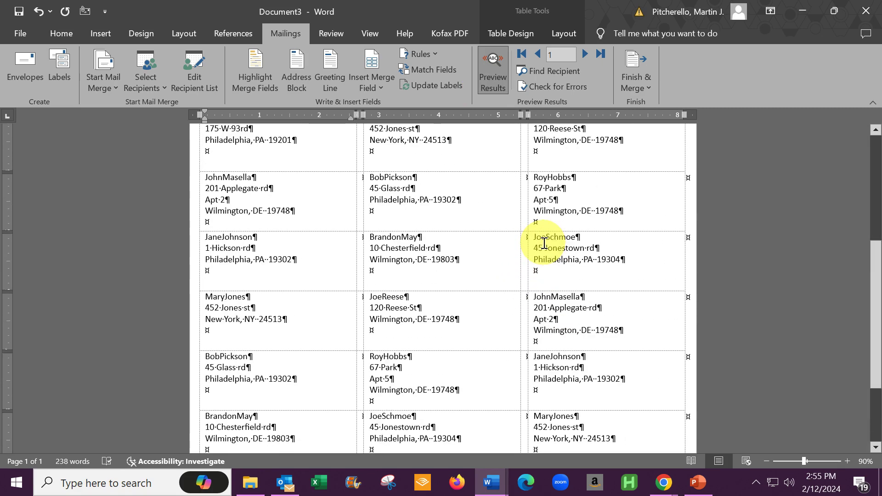
{"action": "scroll", "coordinate": [544, 243], "scroll_direction": "up", "scroll_amount": 5}
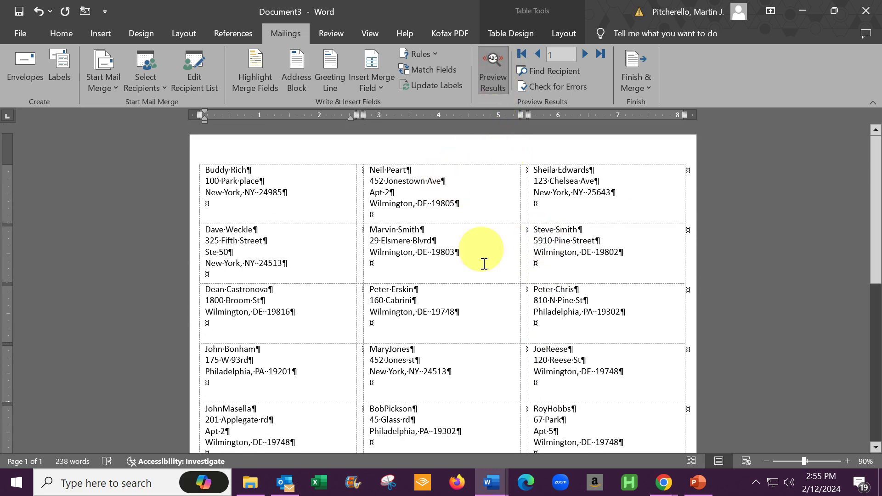
{"action": "left_click", "coordinate": [489, 70]}
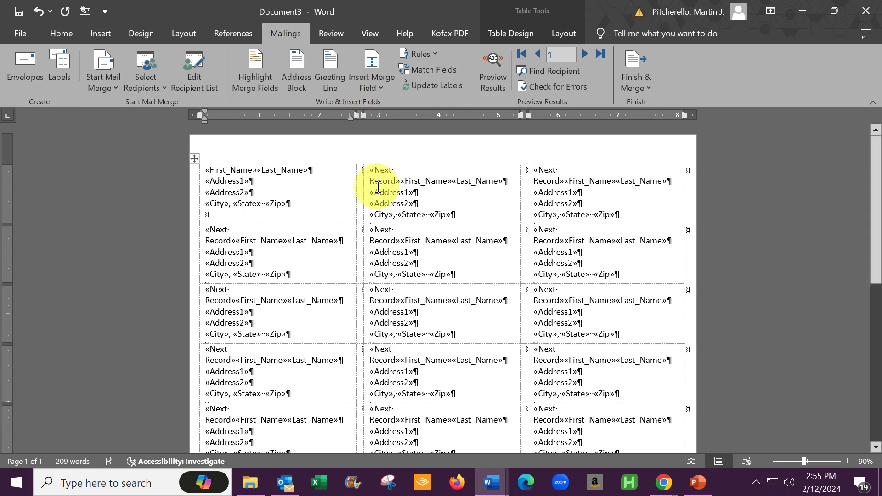
Center the text of the entire label table both horizontally and vertically within its cells
{"action": "left_click", "coordinate": [194, 158]}
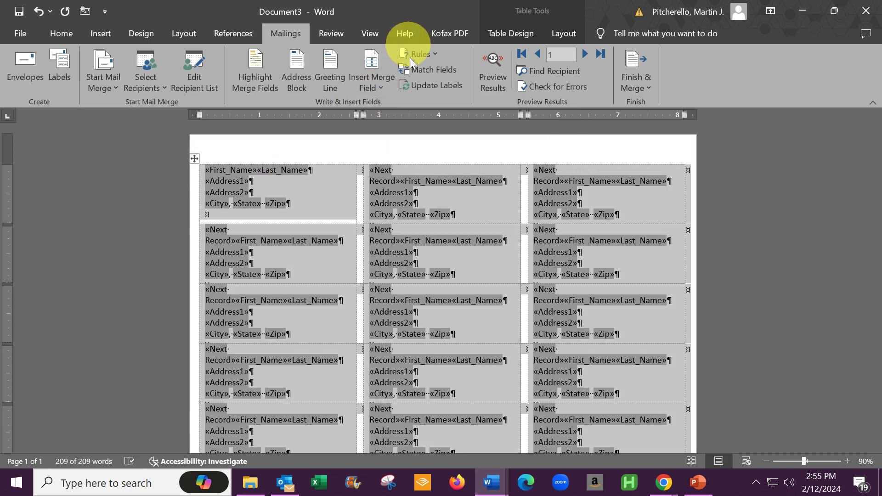
{"action": "left_click", "coordinate": [570, 34]}
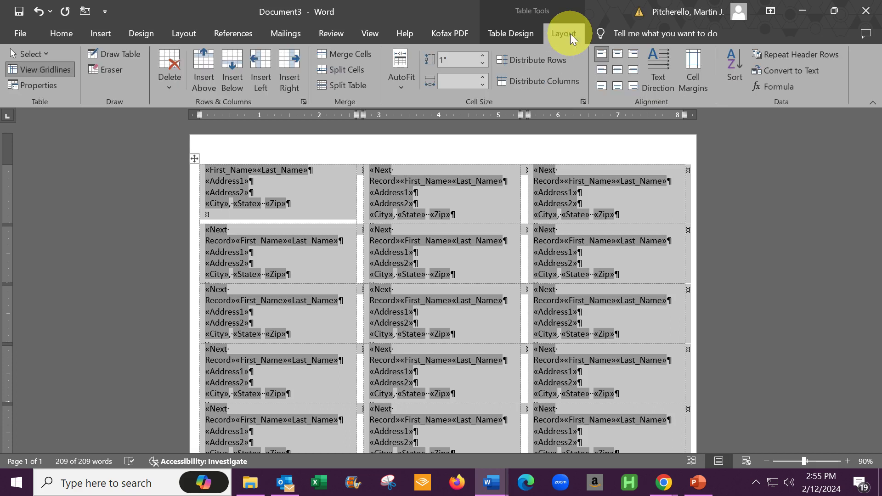
{"action": "left_click", "coordinate": [620, 68]}
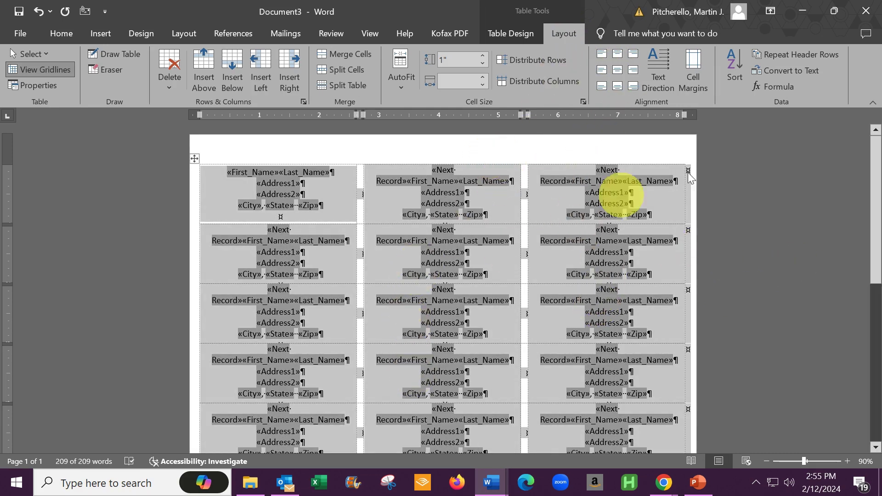
{"action": "left_click", "coordinate": [334, 194]}
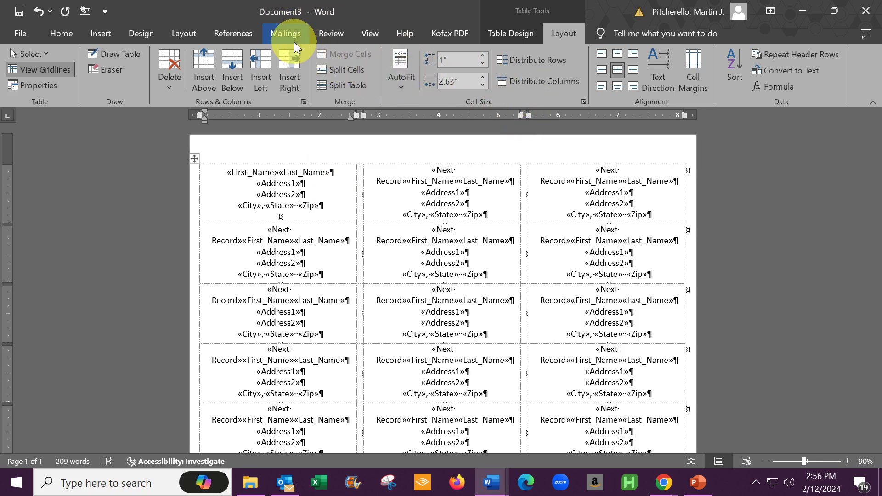
Finish the merge into a new document for individual editing, including all records
{"action": "left_click", "coordinate": [276, 31]}
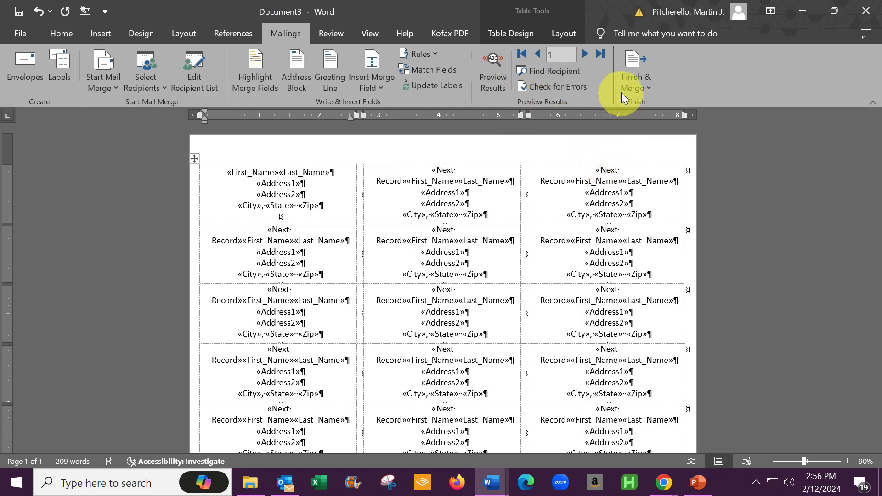
{"action": "left_click", "coordinate": [637, 77]}
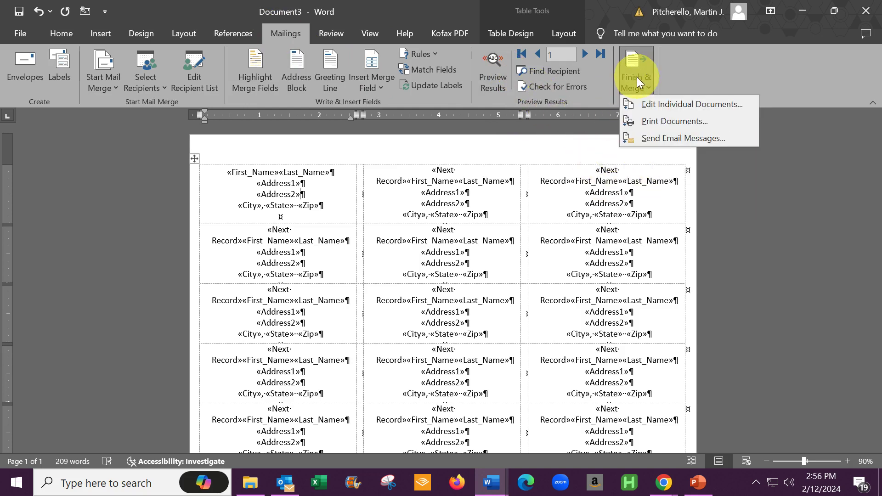
{"action": "left_click", "coordinate": [652, 104]}
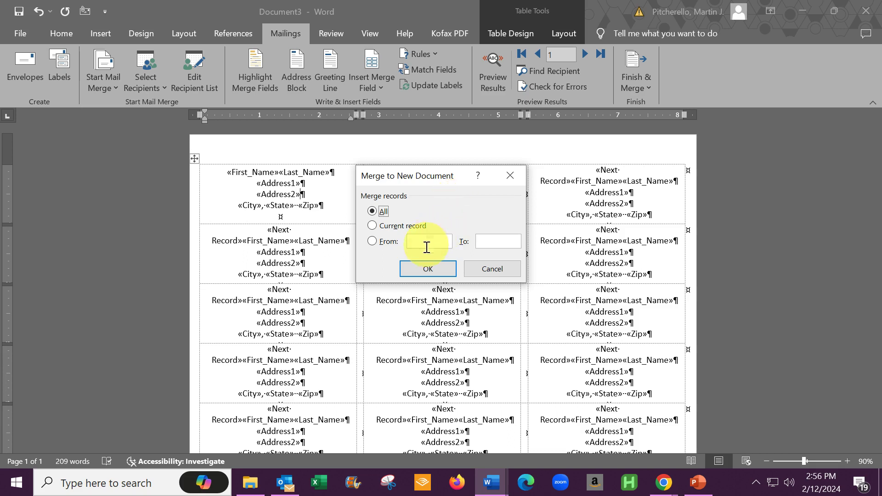
{"action": "left_click", "coordinate": [432, 269]}
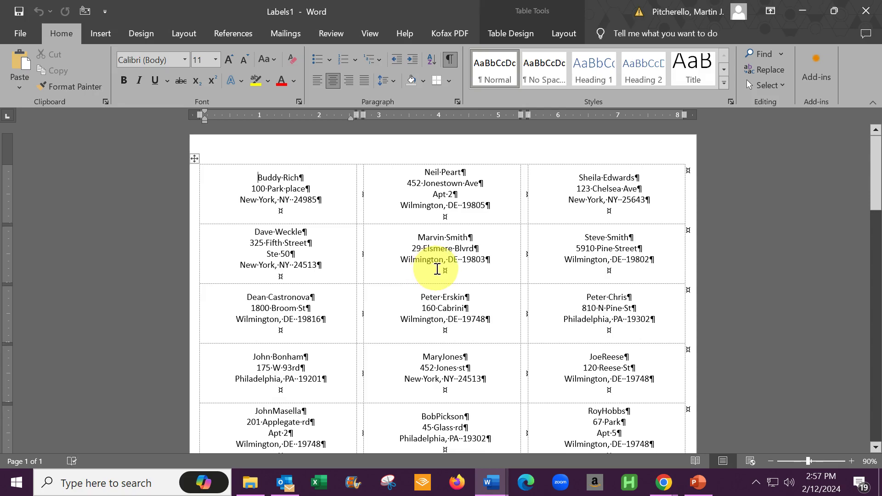
Look through the merged labels and switch back to the main label document, Document3
{"action": "scroll", "coordinate": [436, 269], "scroll_direction": "down", "scroll_amount": 1}
{"action": "scroll", "coordinate": [437, 269], "scroll_direction": "down", "scroll_amount": 20}
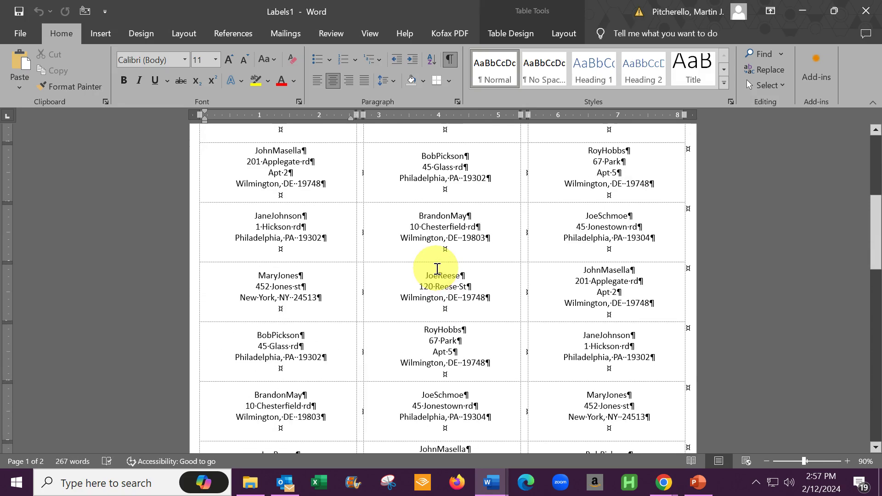
{"action": "scroll", "coordinate": [443, 270], "scroll_direction": "up", "scroll_amount": 20}
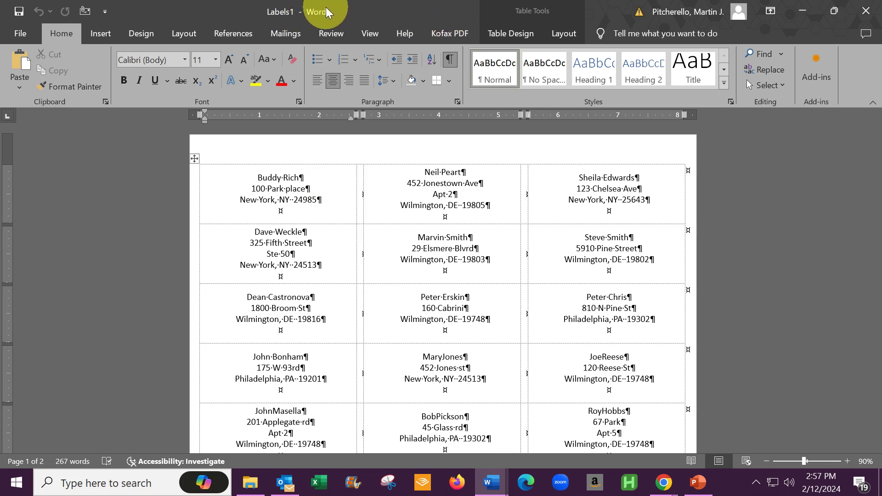
{"action": "left_click", "coordinate": [368, 36]}
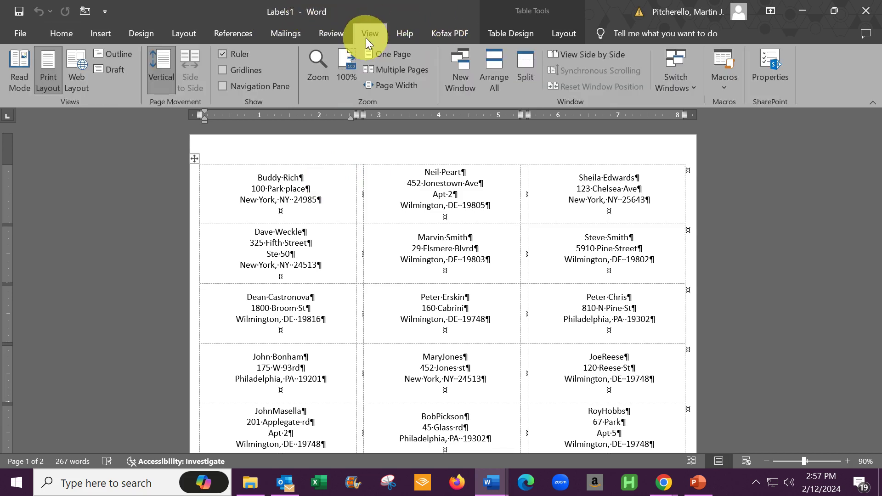
{"action": "left_click", "coordinate": [682, 64]}
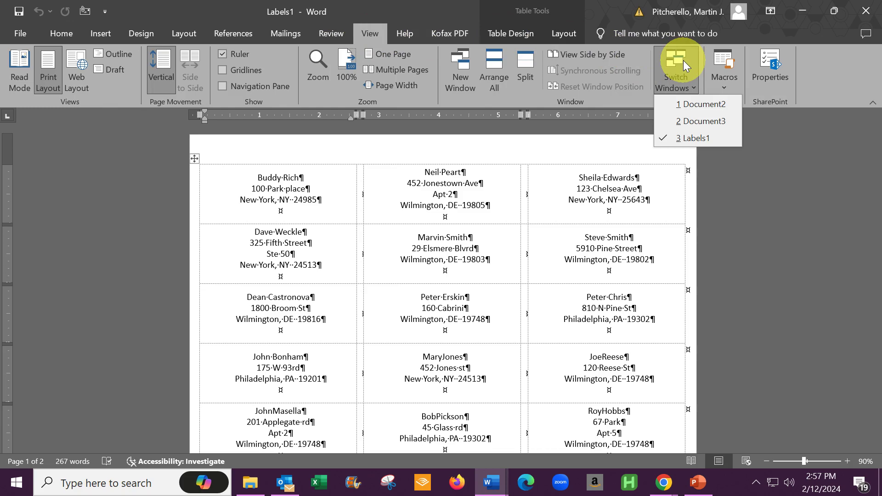
{"action": "left_click", "coordinate": [687, 121]}
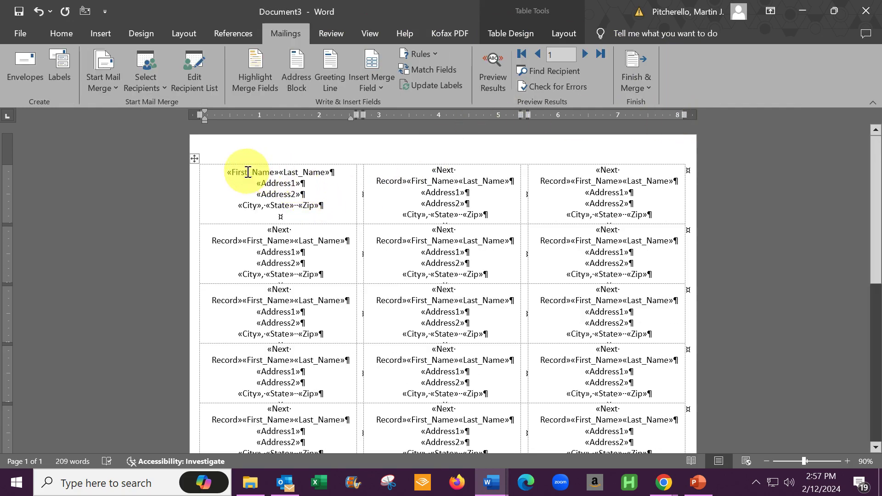
Align the text of the entire label table to the top left of its cells
{"action": "left_click", "coordinate": [194, 158]}
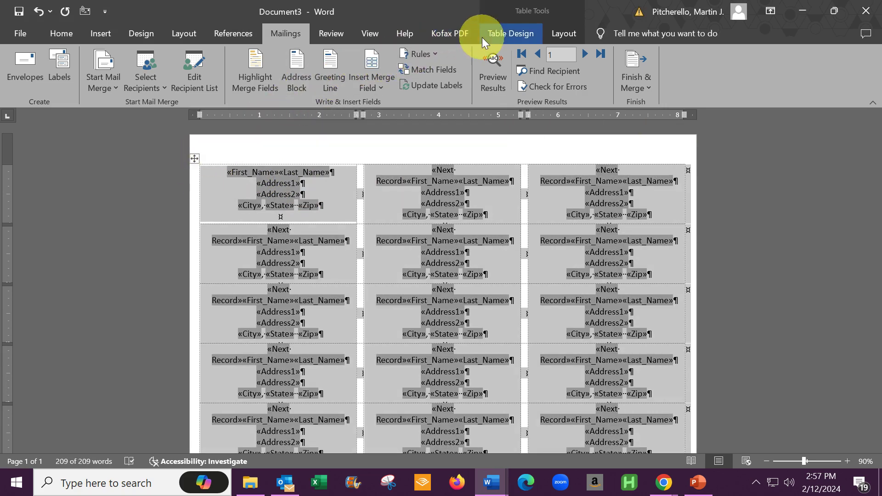
{"action": "left_click", "coordinate": [547, 40]}
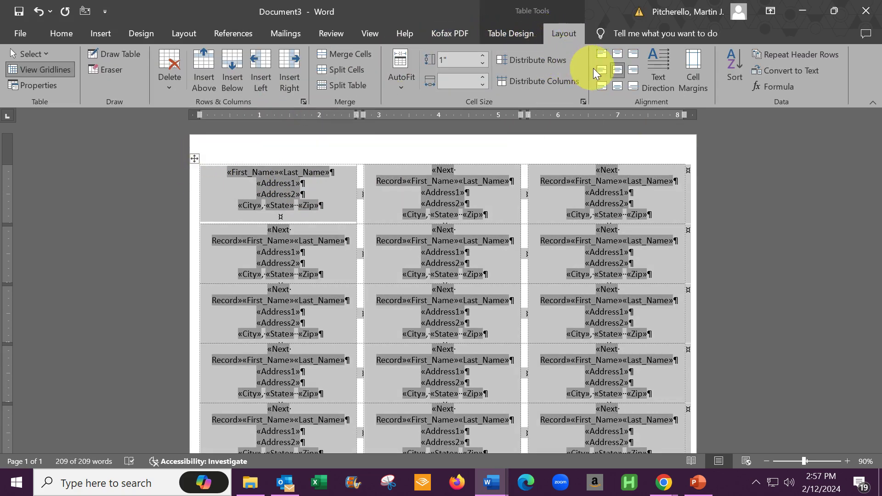
{"action": "left_click", "coordinate": [602, 55]}
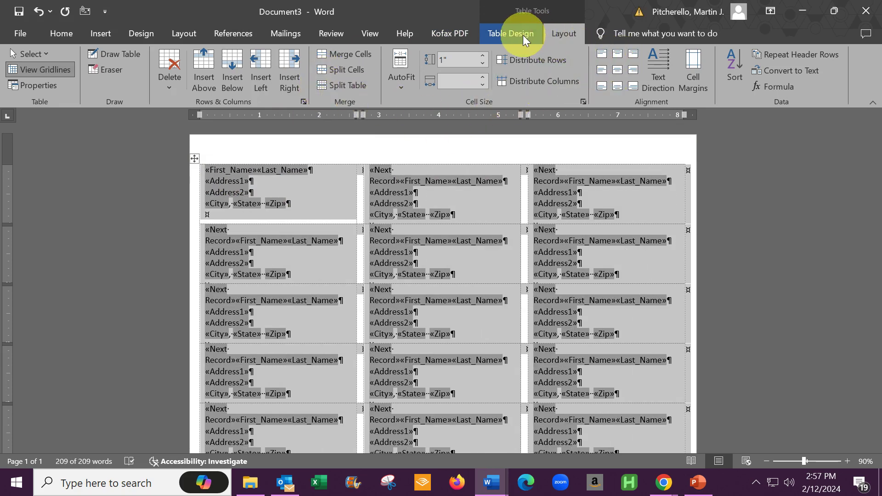
Finish the merge of the top-left-aligned labels into another new document for individual editing, including all records
{"action": "left_click", "coordinate": [285, 33]}
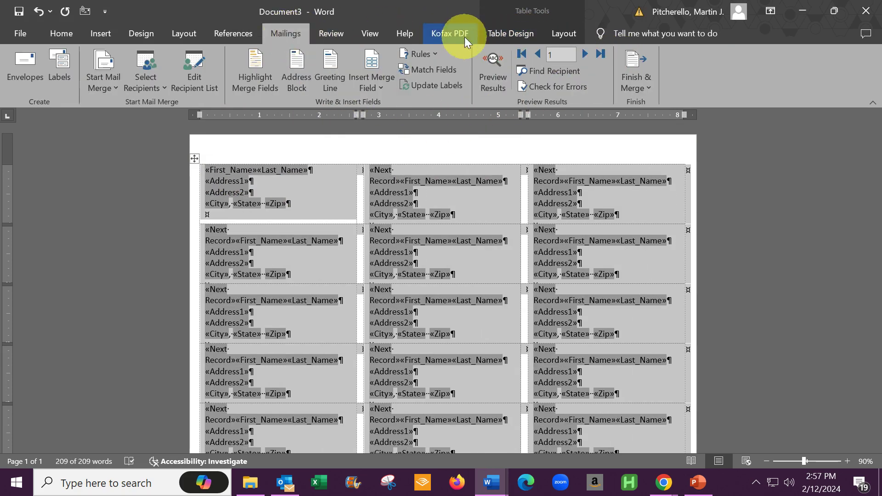
{"action": "left_click", "coordinate": [641, 65]}
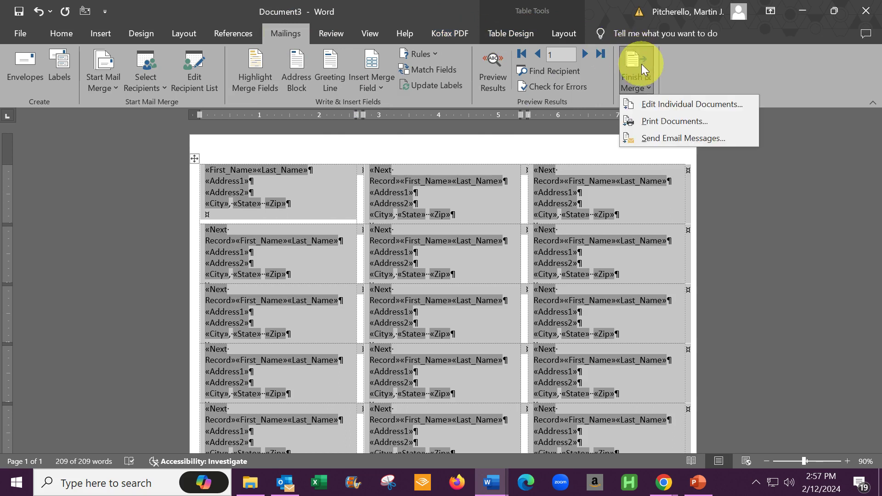
{"action": "left_click", "coordinate": [650, 104]}
{"action": "left_click", "coordinate": [425, 269]}
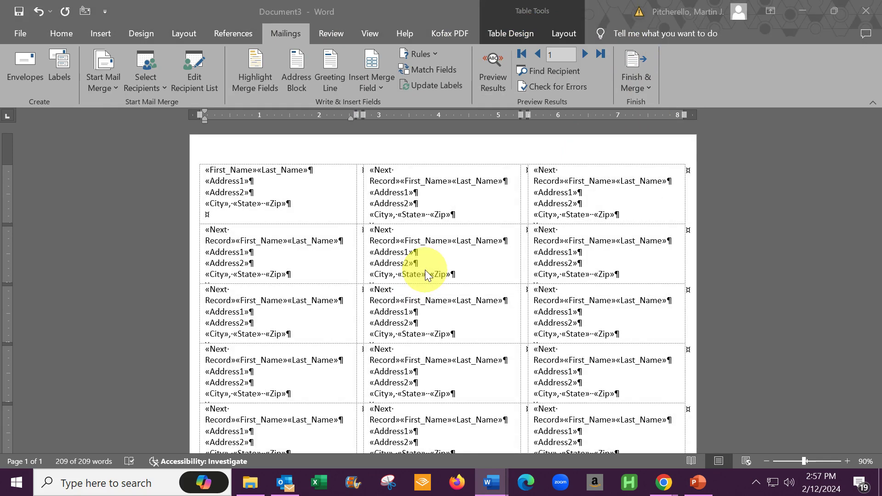
Look through the left-aligned merged labels in Labels2, and switch to Labels1 to compare them with the centered labels
{"action": "scroll", "coordinate": [375, 208], "scroll_direction": "down", "scroll_amount": 20}
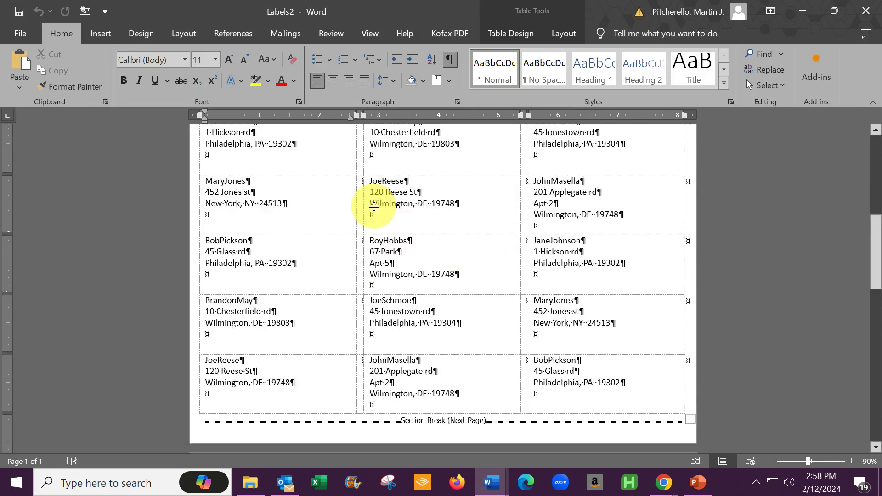
{"action": "scroll", "coordinate": [375, 211], "scroll_direction": "up", "scroll_amount": 8}
{"action": "scroll", "coordinate": [372, 209], "scroll_direction": "up", "scroll_amount": 10}
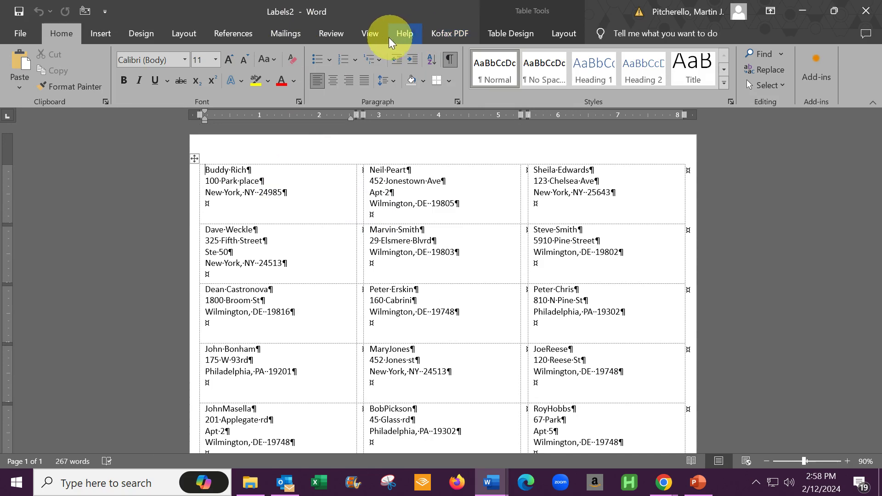
{"action": "left_click", "coordinate": [373, 34]}
{"action": "left_click", "coordinate": [673, 69]}
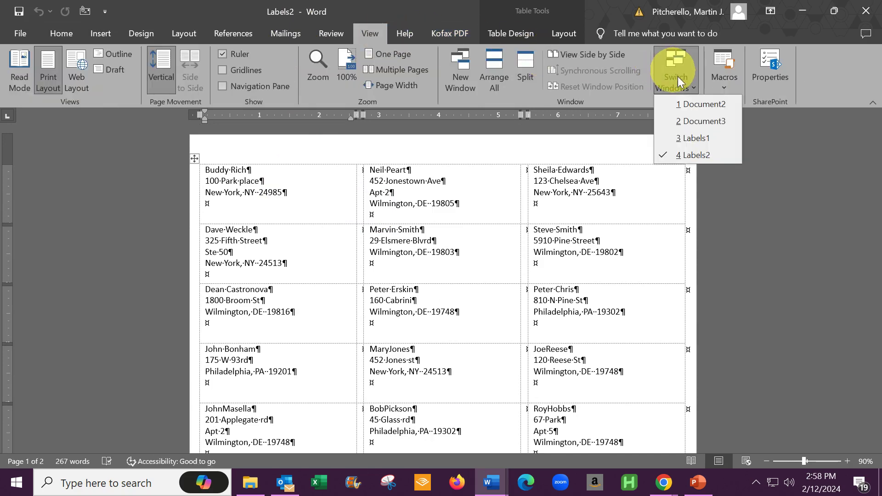
{"action": "left_click", "coordinate": [685, 137]}
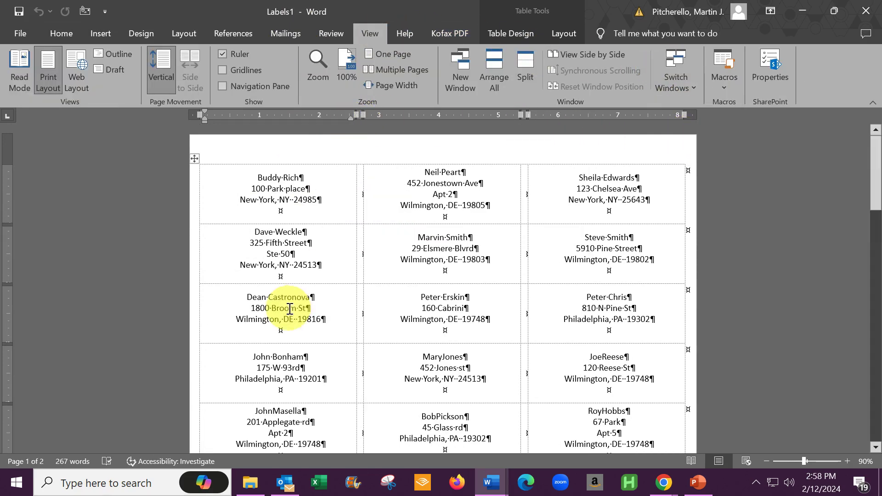
{"action": "scroll", "coordinate": [305, 257], "scroll_direction": "down", "scroll_amount": 5}
{"action": "scroll", "coordinate": [307, 257], "scroll_direction": "down", "scroll_amount": 6}
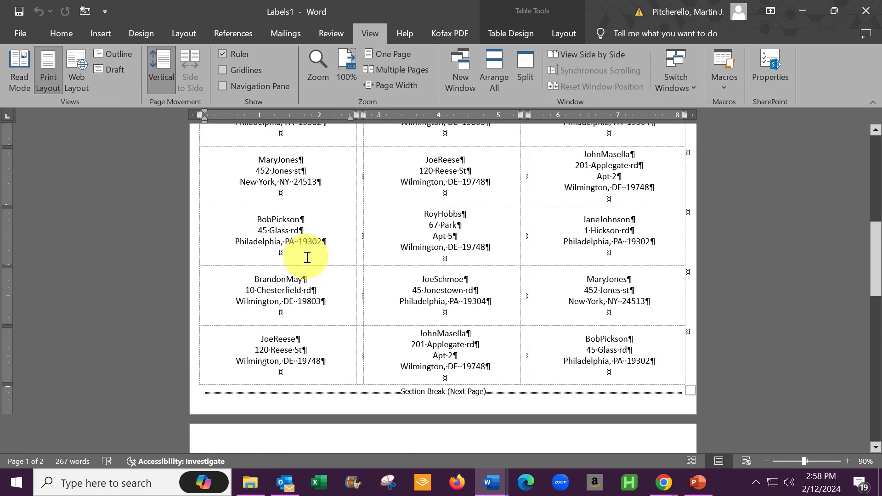
{"action": "scroll", "coordinate": [307, 257], "scroll_direction": "up", "scroll_amount": 10}
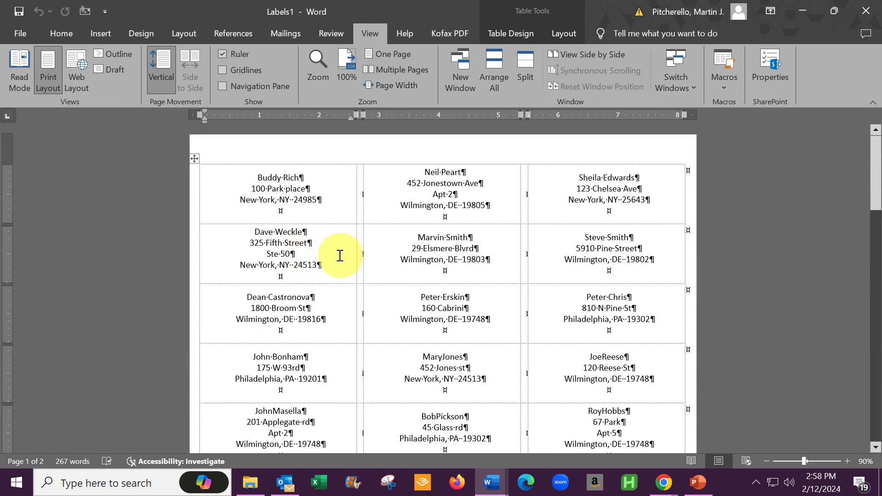
{"action": "left_click", "coordinate": [664, 481]}
{"action": "left_click", "coordinate": [744, 390]}
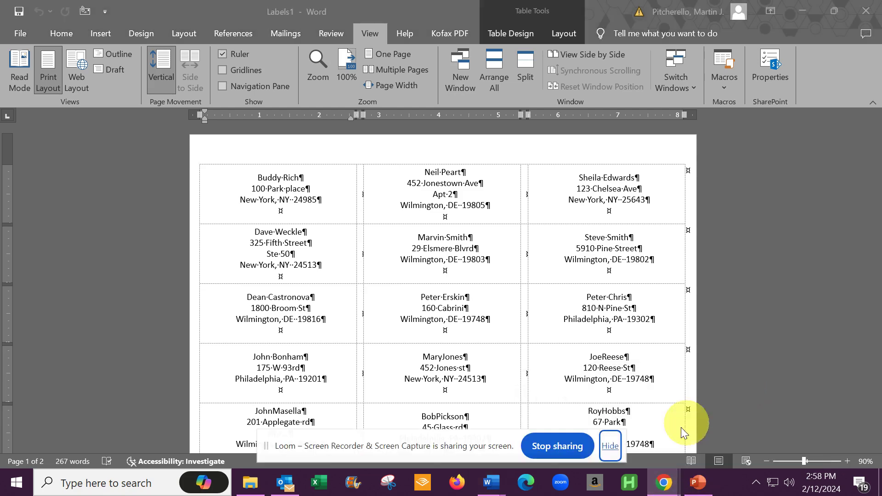